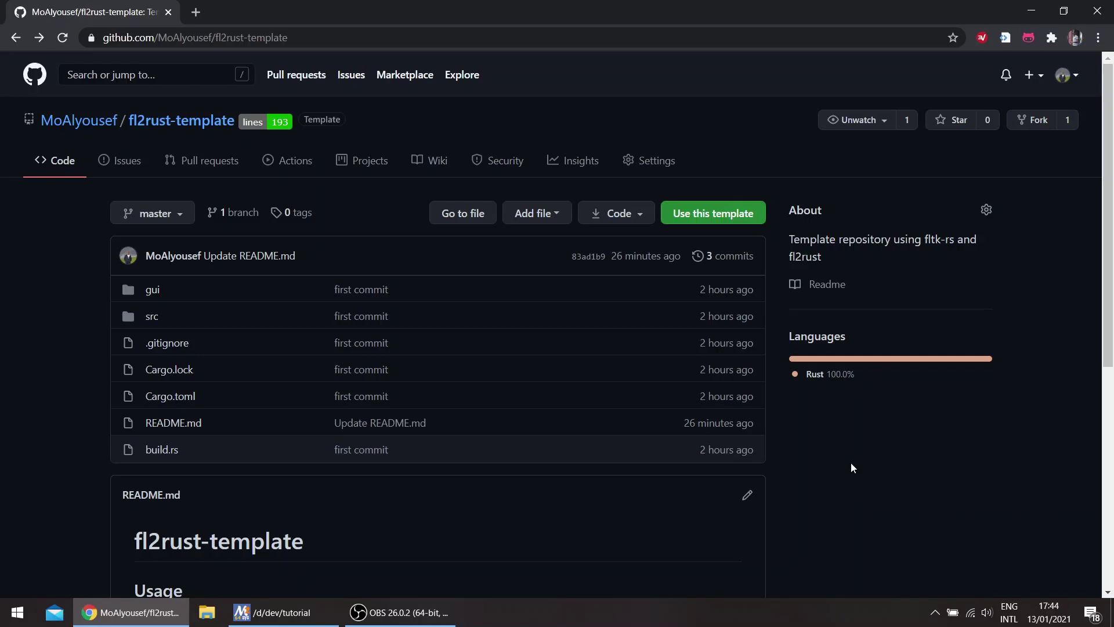
scroll(850, 462, "down", 1)
scroll(859, 474, "up", 1)
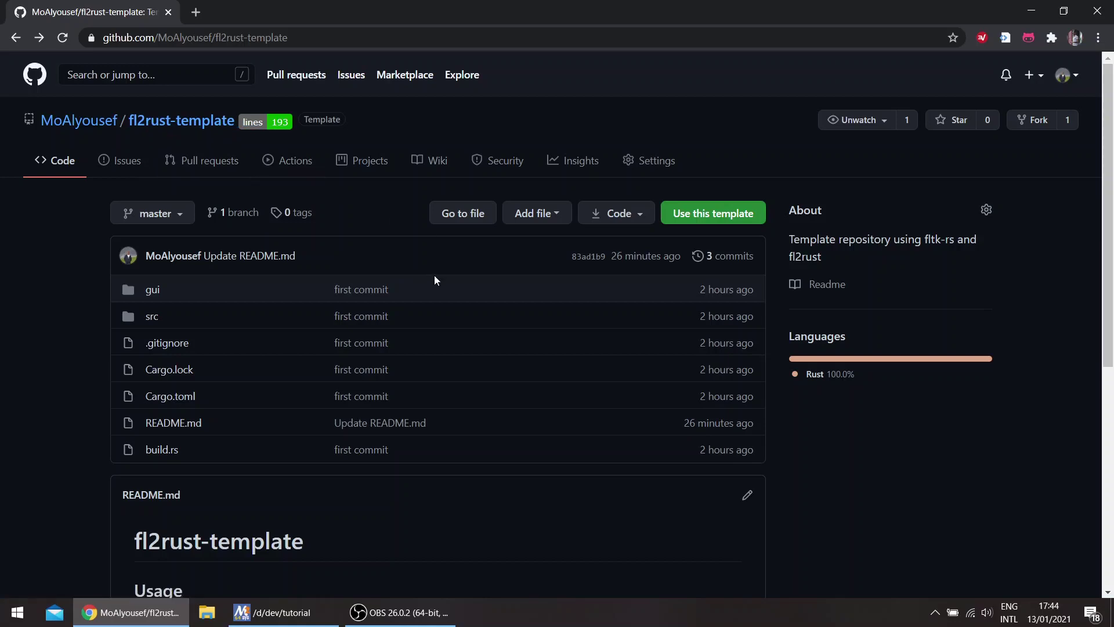
Start a new repository from fl2rust-template using 'Use this template'
left_click(736, 219)
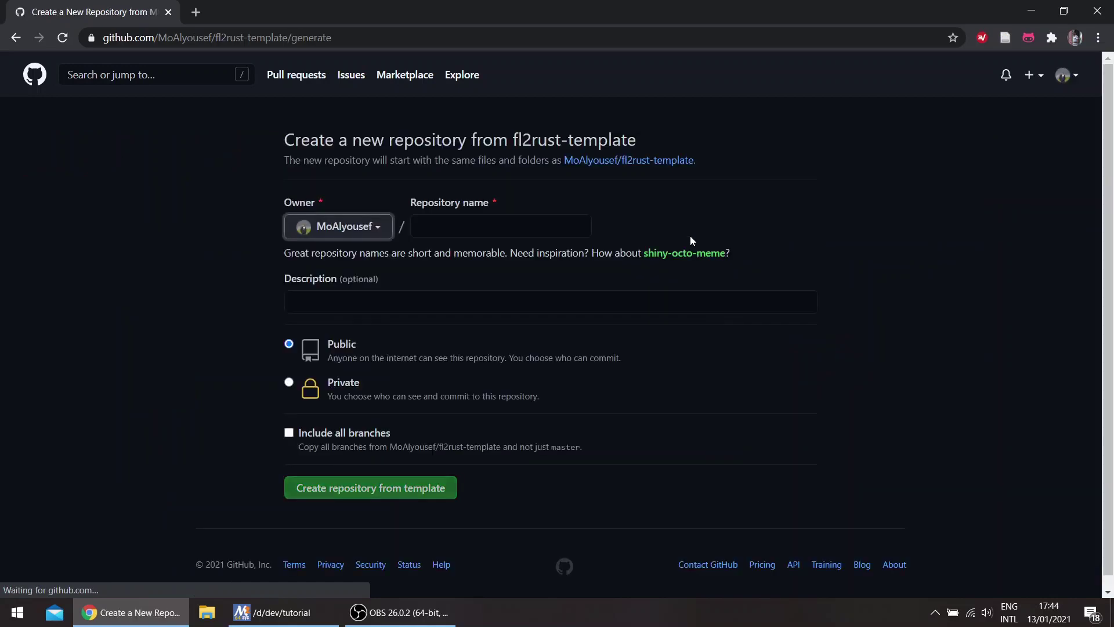
Preview the cargo-generate crate page, then select the README's cargo generate command
left_click(14, 39)
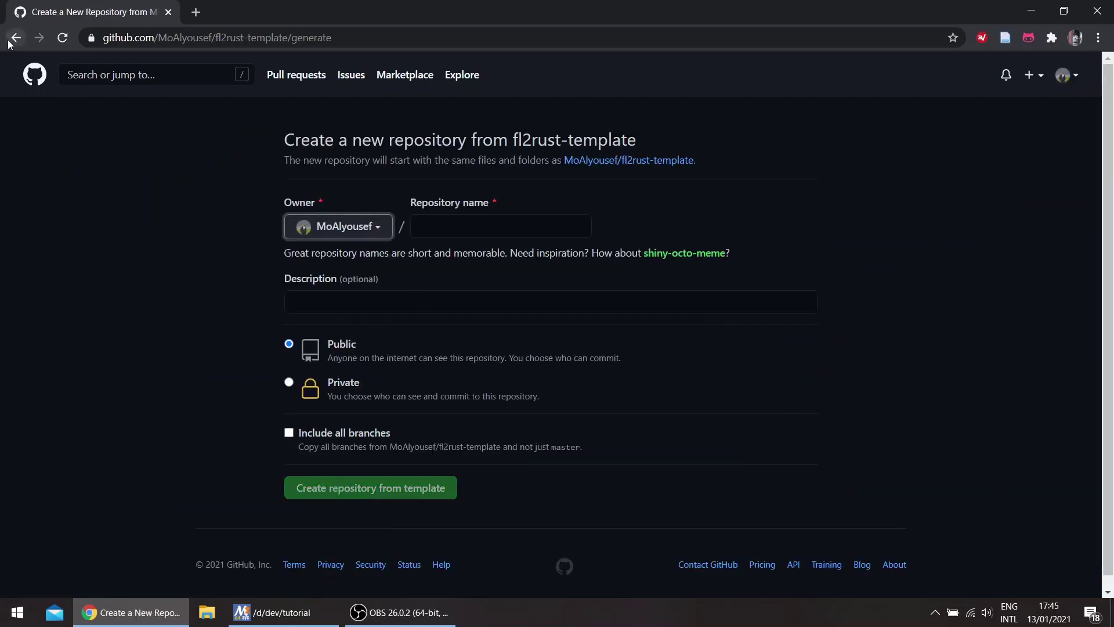
scroll(237, 338, "down", 5)
scroll(253, 361, "down", 2)
scroll(265, 383, "down", 2)
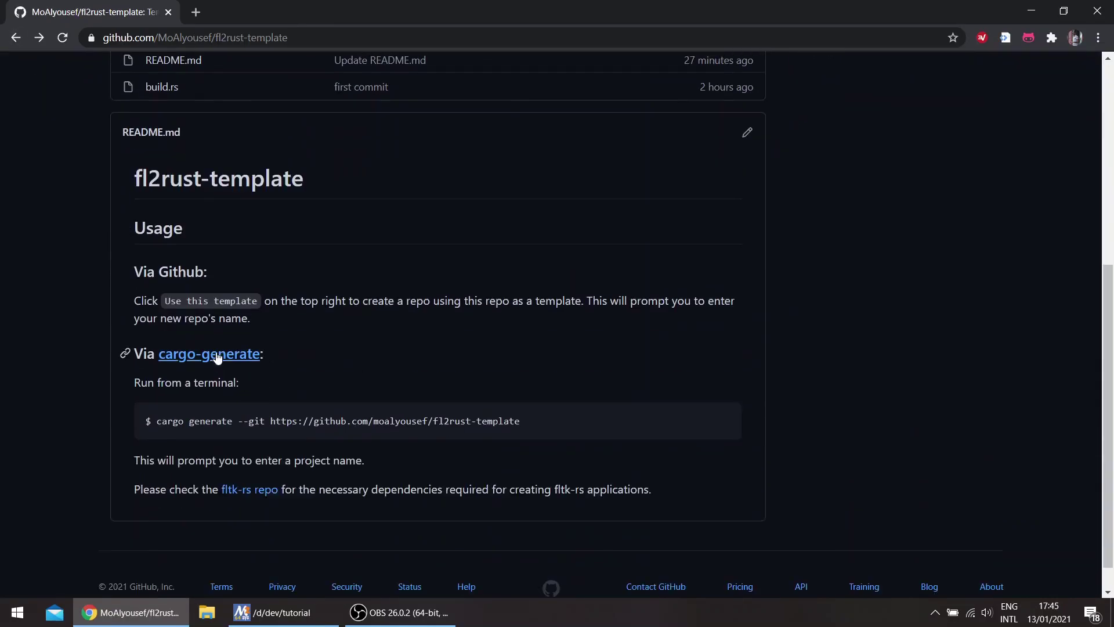
right_click(233, 354)
left_click(274, 364)
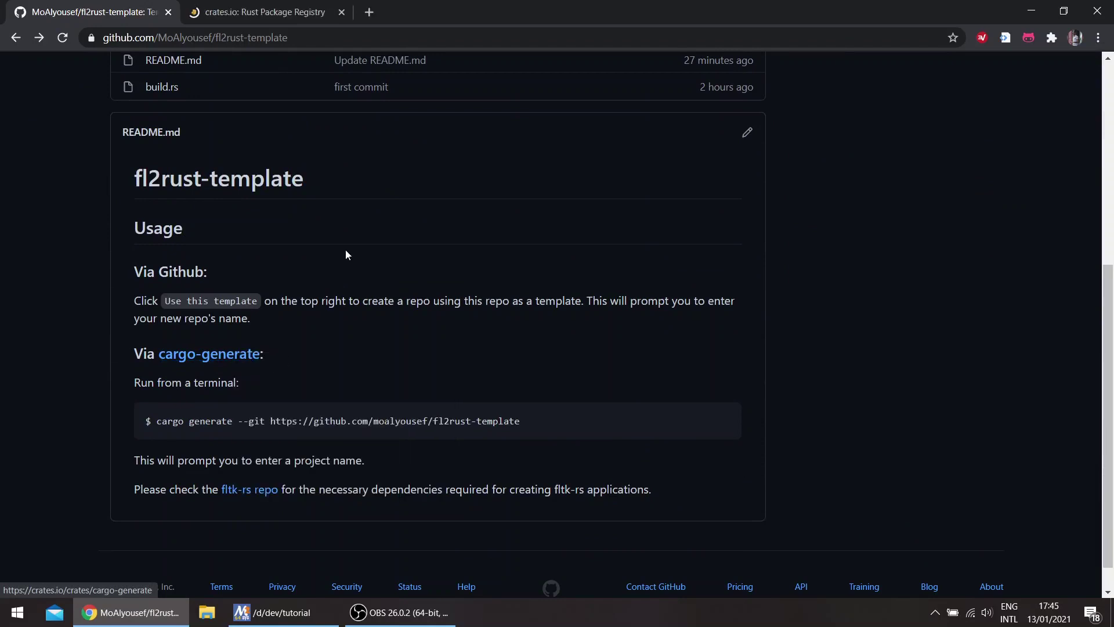
left_click(269, 13)
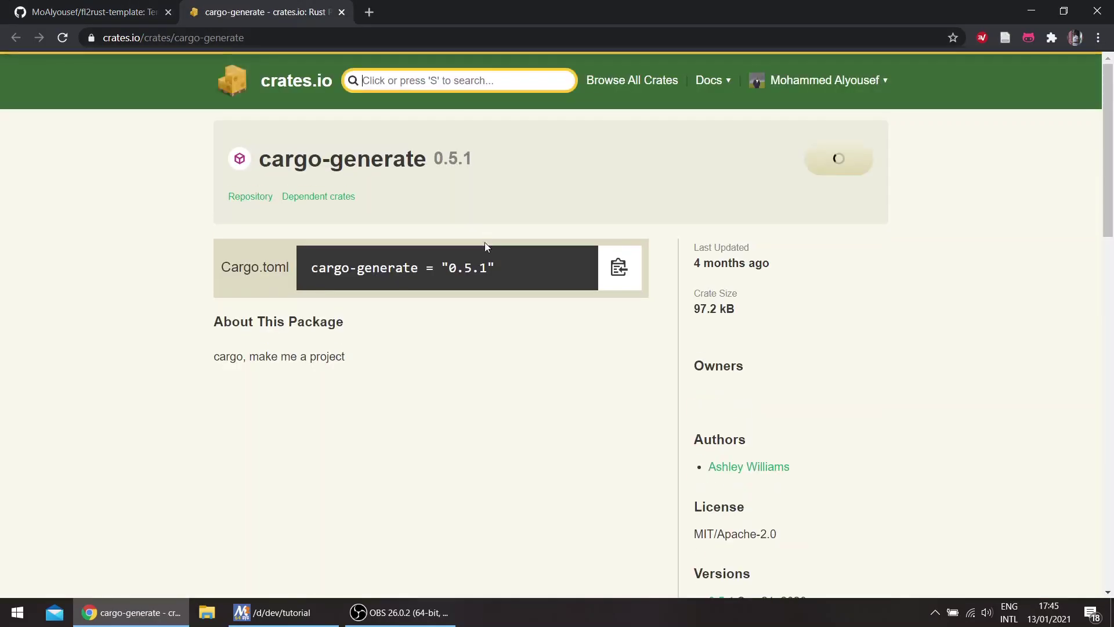
scroll(487, 389, "down", 2)
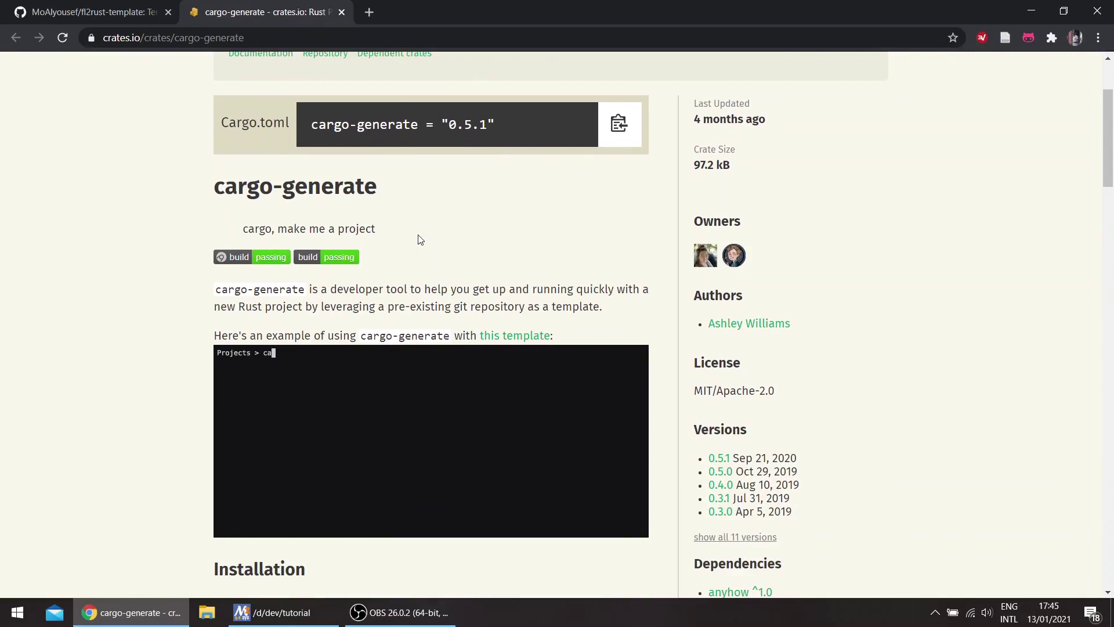
left_click(341, 12)
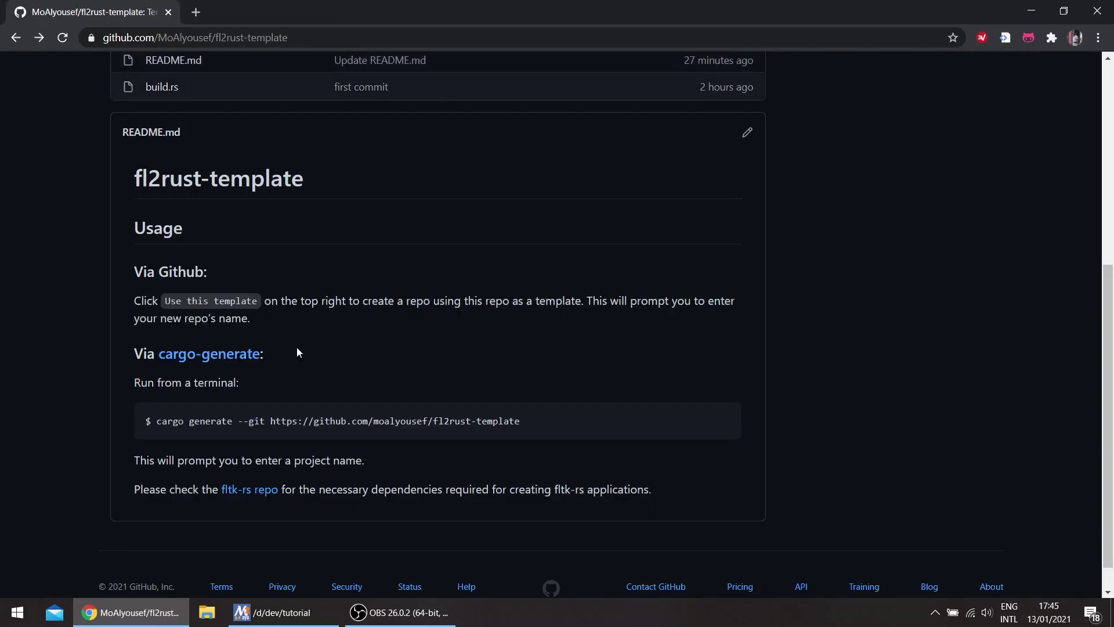
scroll(331, 361, "down", 2)
left_click_drag(520, 386, 156, 387)
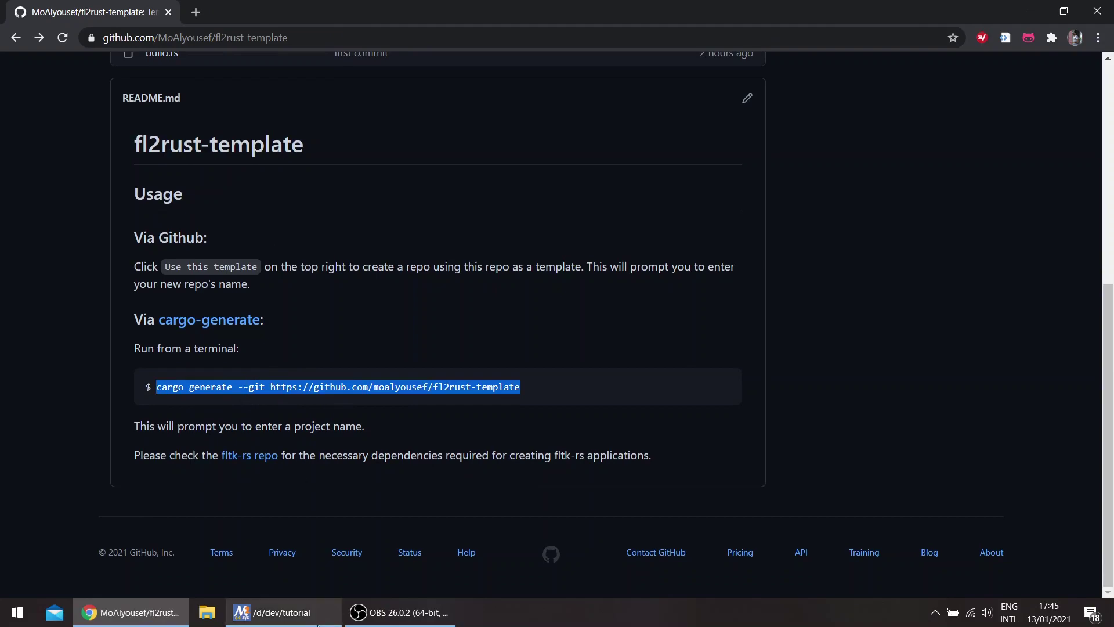
Run the pasted cargo generate command naming the project 'app', then cd app/ and run 'code .'
left_click(321, 613)
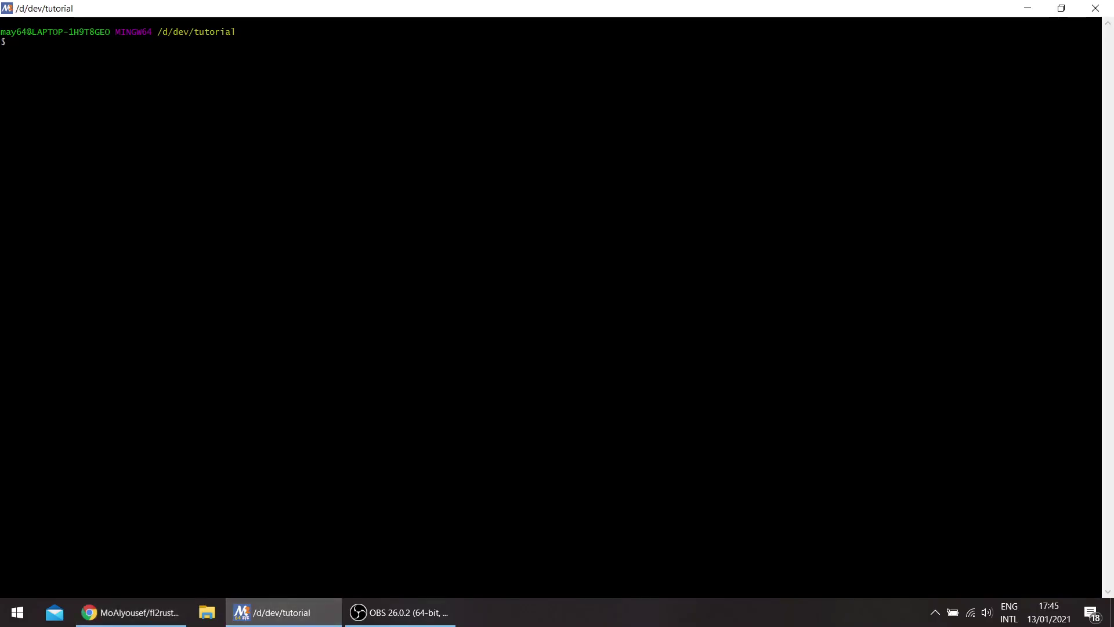
type("cargo generate --git https://github.com/moalyousef/fl2rust-template")
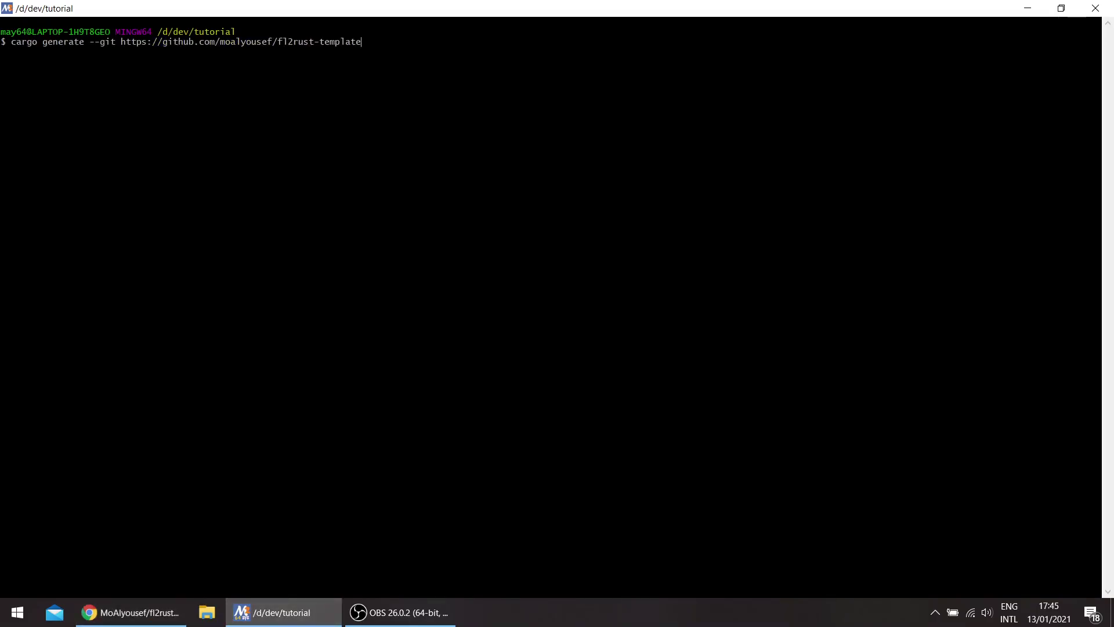
key("Return")
type("app")
key("Return")
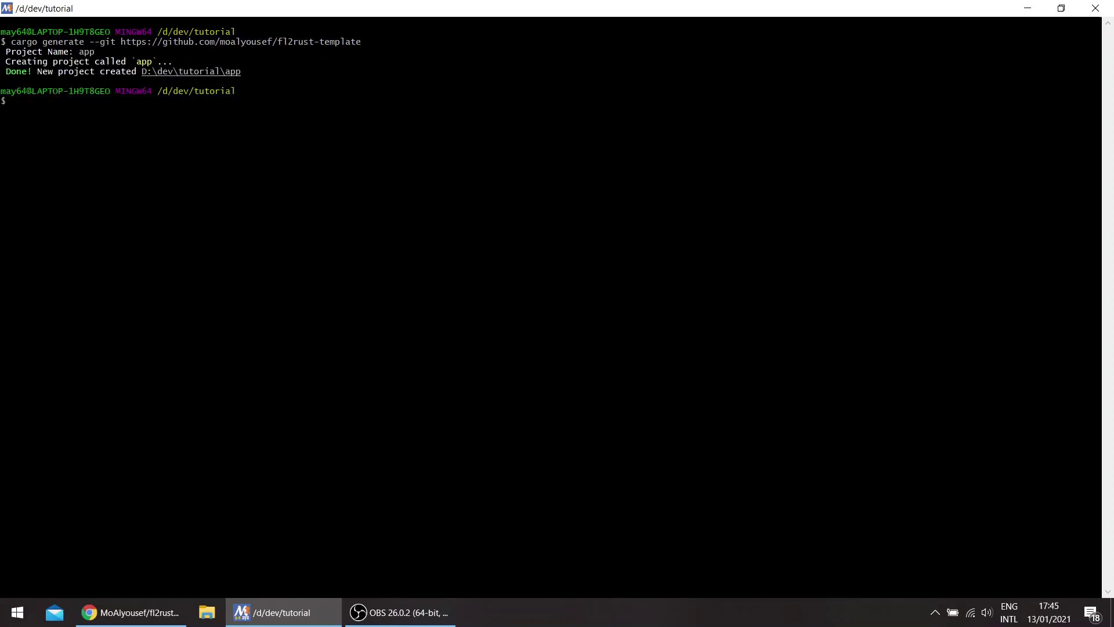
type("cd app/")
key("Return")
type("cod")
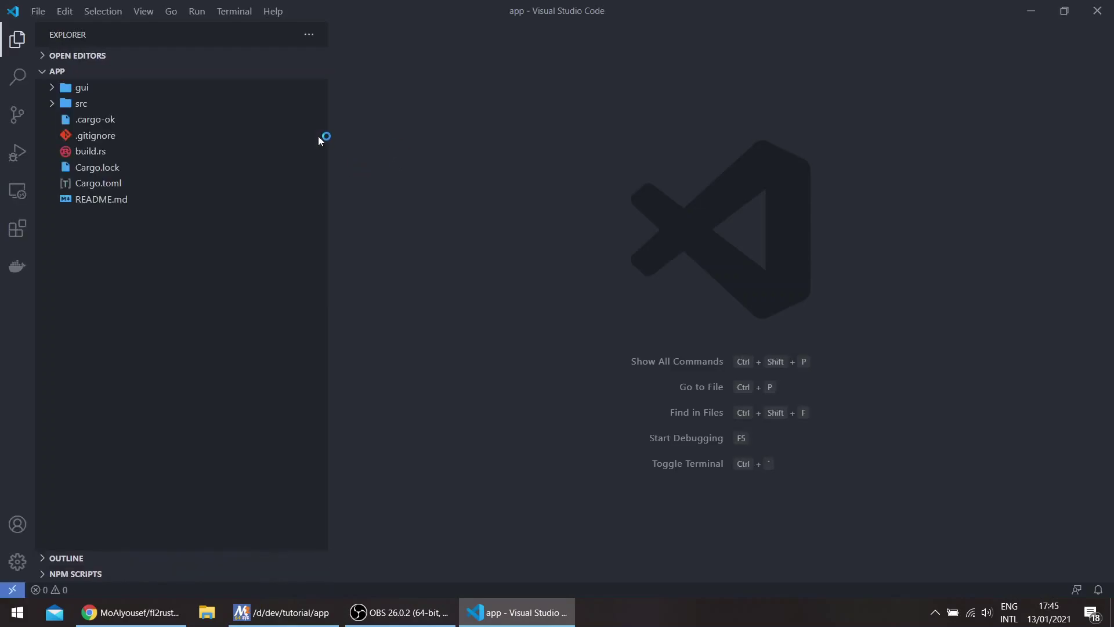
Browse mainview.fl, main.rs, mainview.rs, build.rs and Cargo.toml from the gui and src folders
left_click(85, 91)
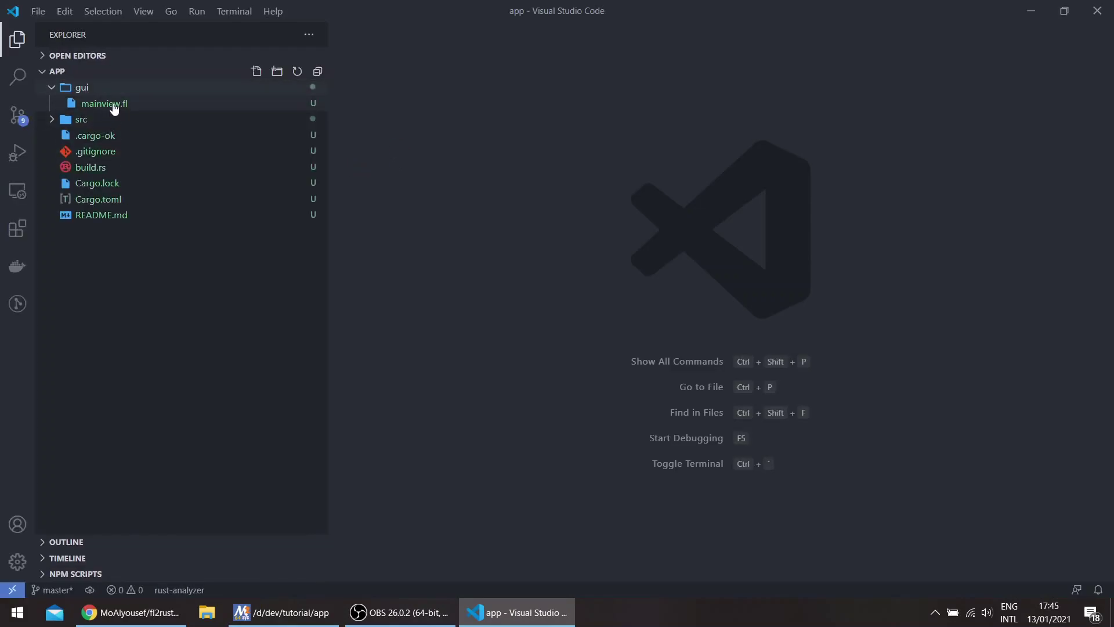
left_click(117, 107)
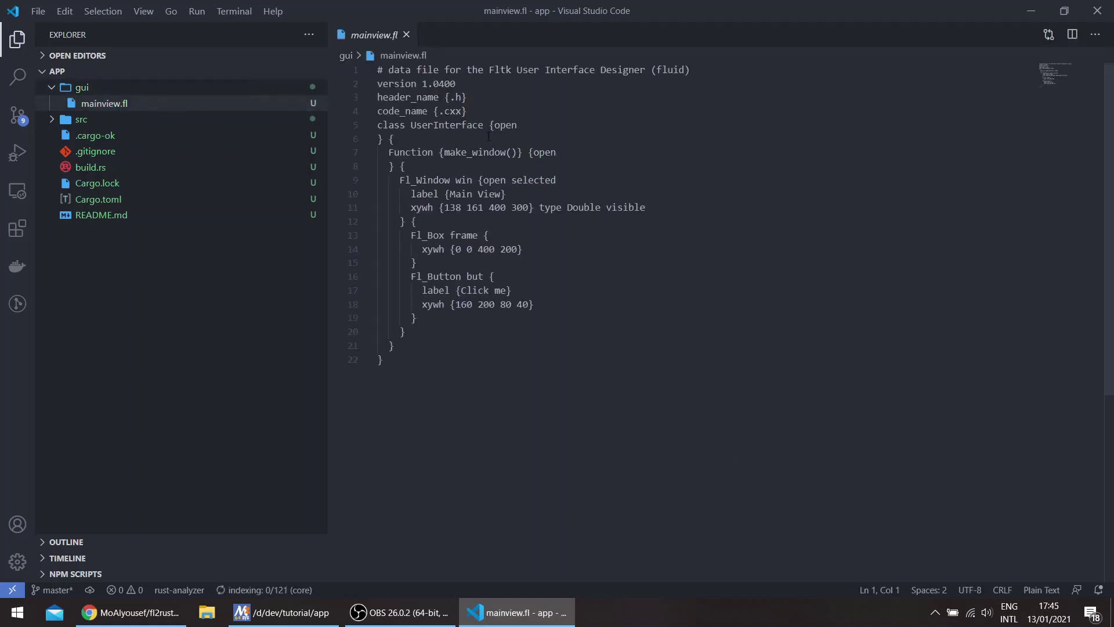
scroll(489, 304, "down", 3)
scroll(450, 330, "up", 3)
left_click(89, 122)
double_click(102, 140)
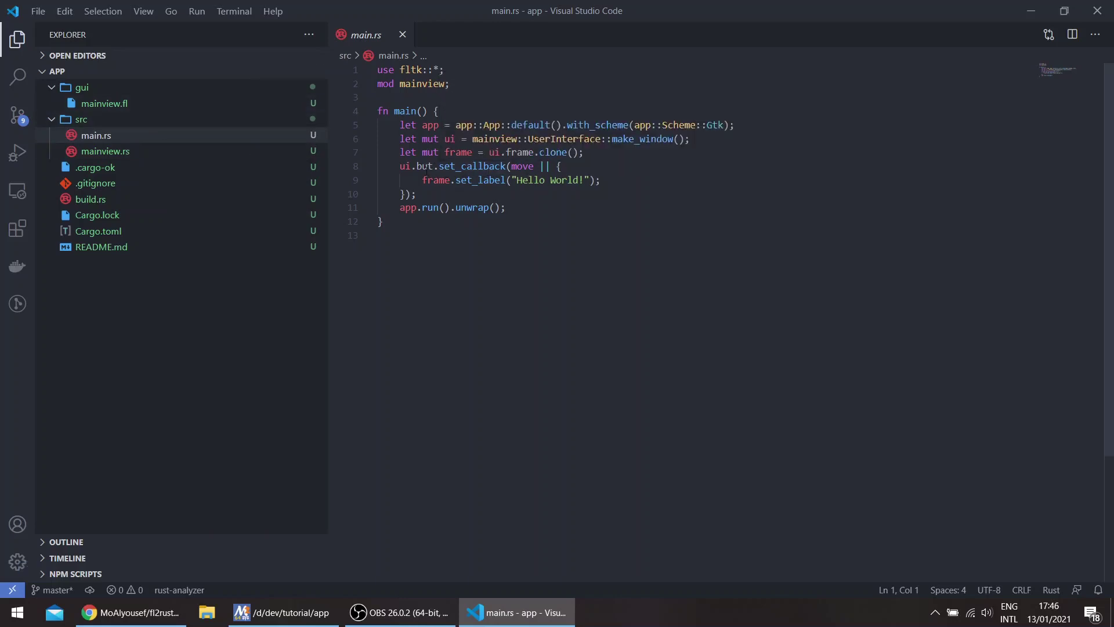
left_click(113, 152)
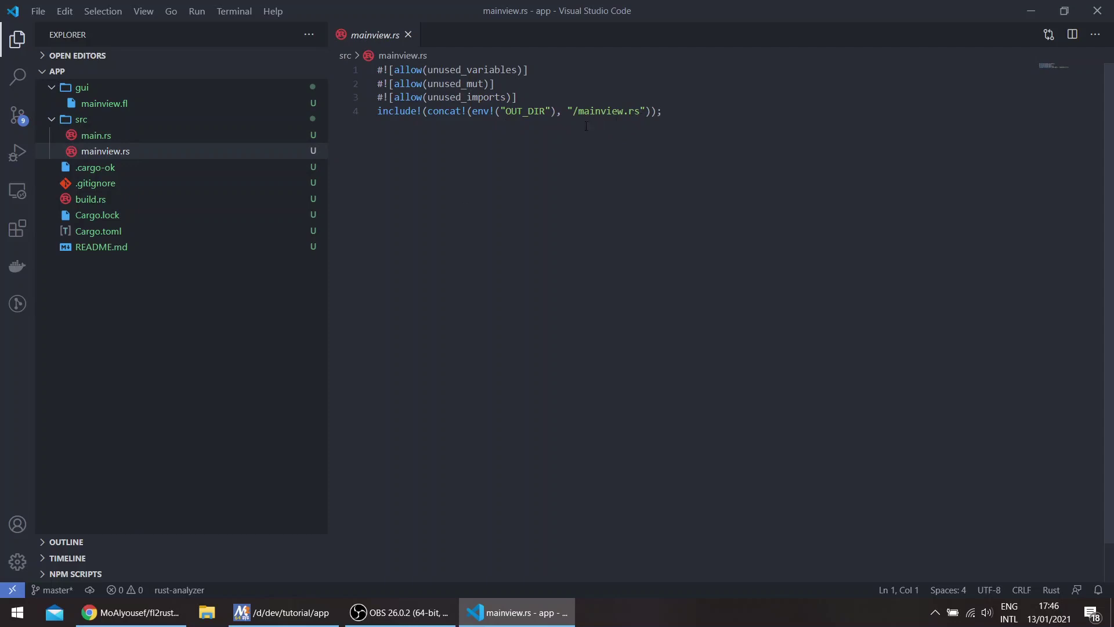
double_click(97, 199)
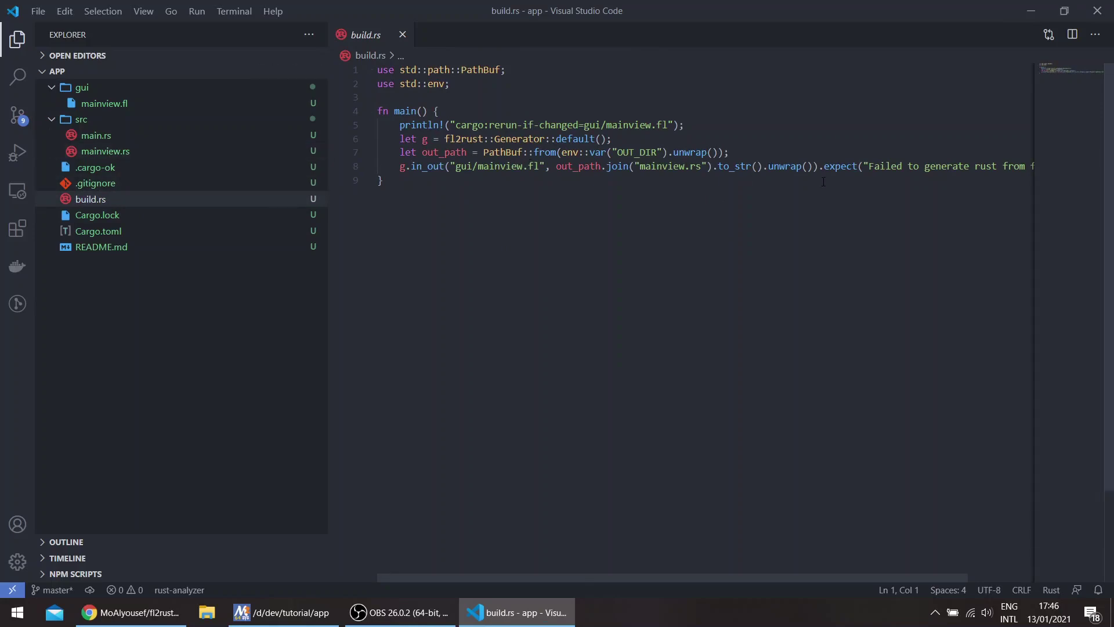
left_click_drag(737, 576, 735, 578)
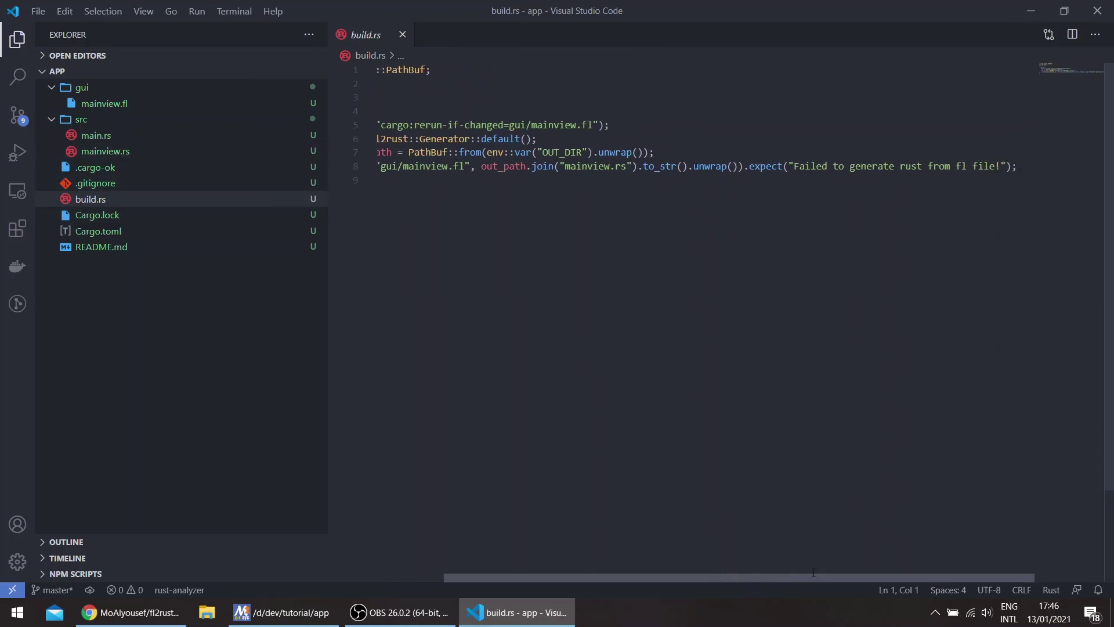
left_click(112, 233)
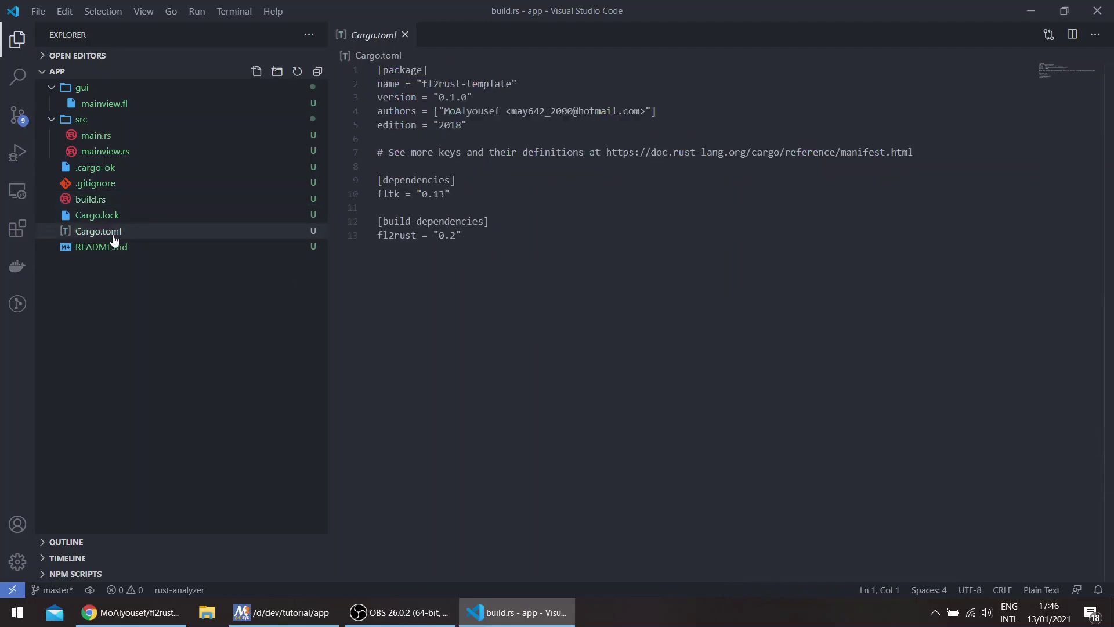
Add features = ["fltk-bundled"] to the line-10 fltk entry and save Cargo.toml
left_click(427, 193)
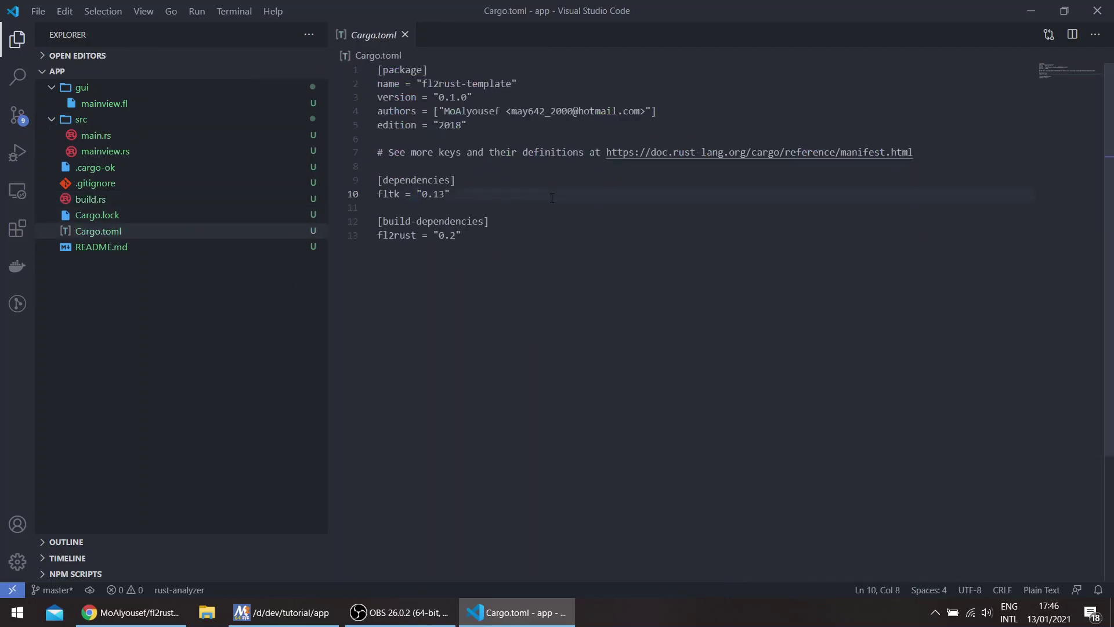
type("{ version =")
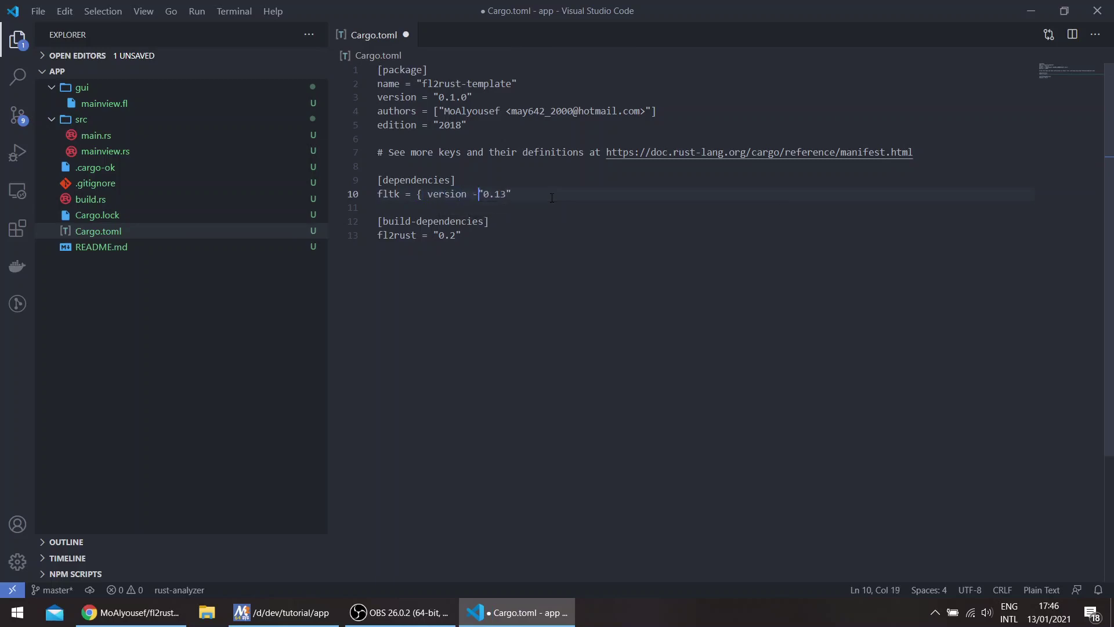
key("End")
type("feature")
type("s = [")
type("\"\"")
key("Left")
type("f")
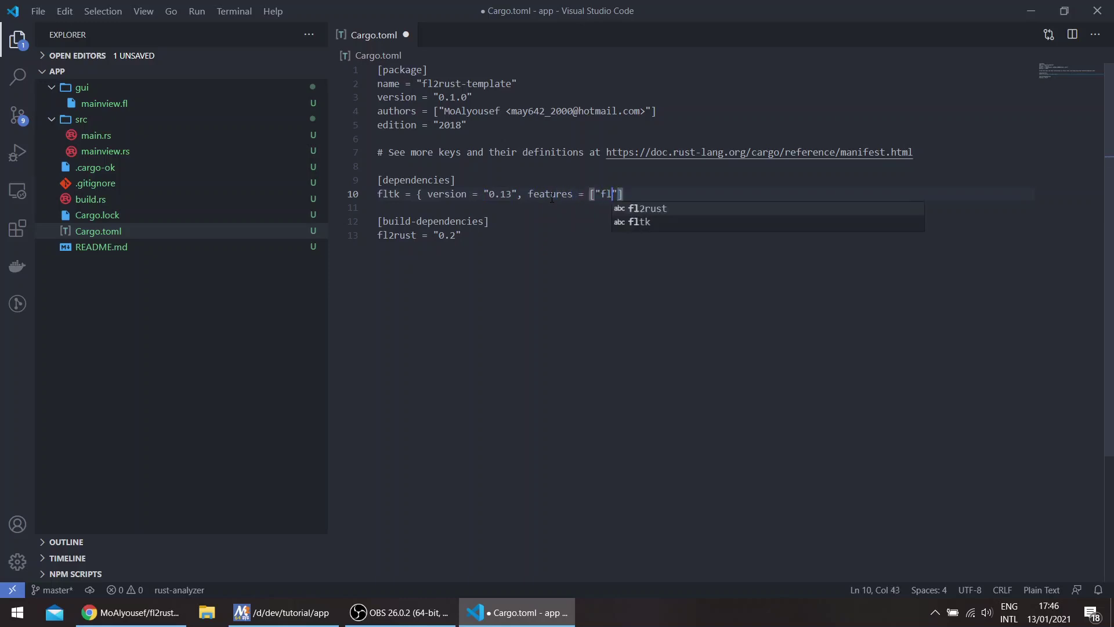
type("ltk-bundled\"] ")
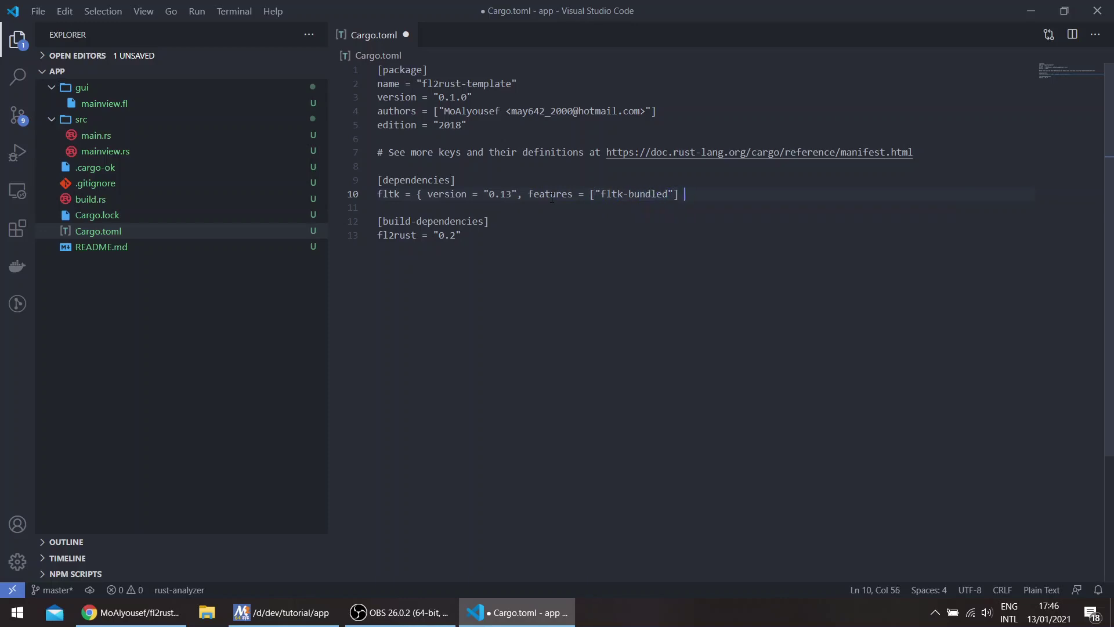
type("}")
key("ctrl+s")
Launch the app with cargo run, confirm Click me shows Hello World!, and close it
left_click(281, 612)
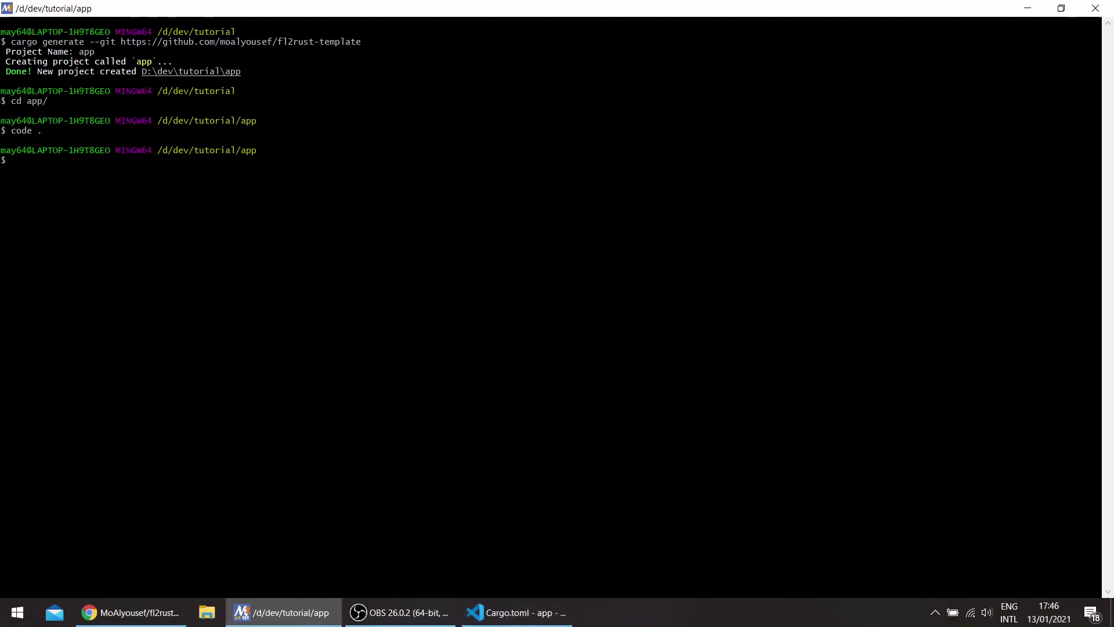
type("cargo run")
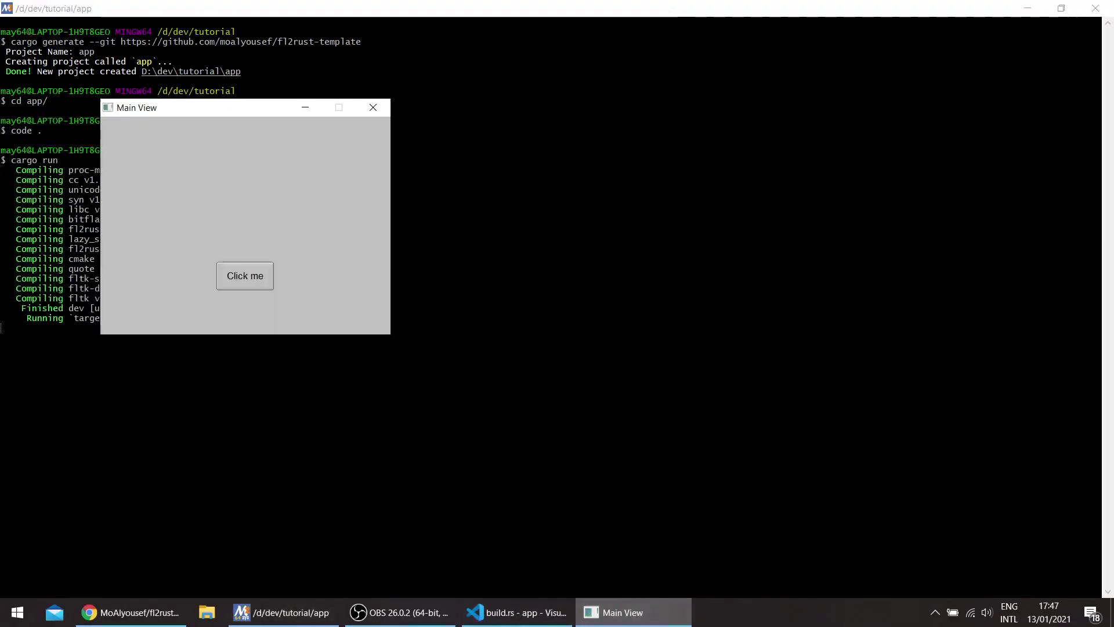
left_click(244, 273)
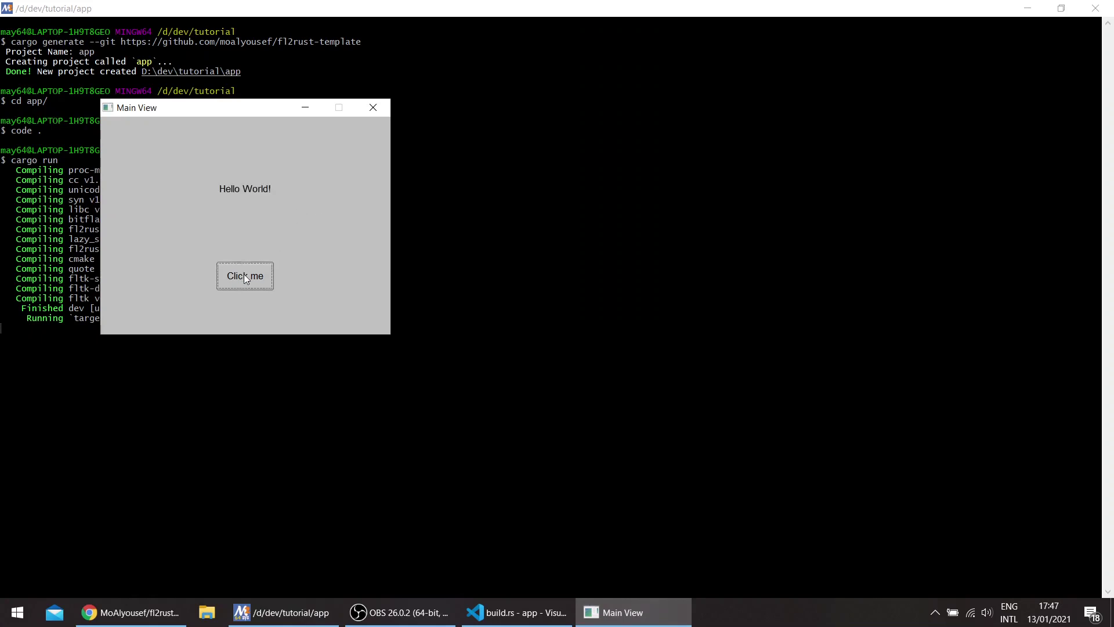
left_click(376, 111)
type("dl")
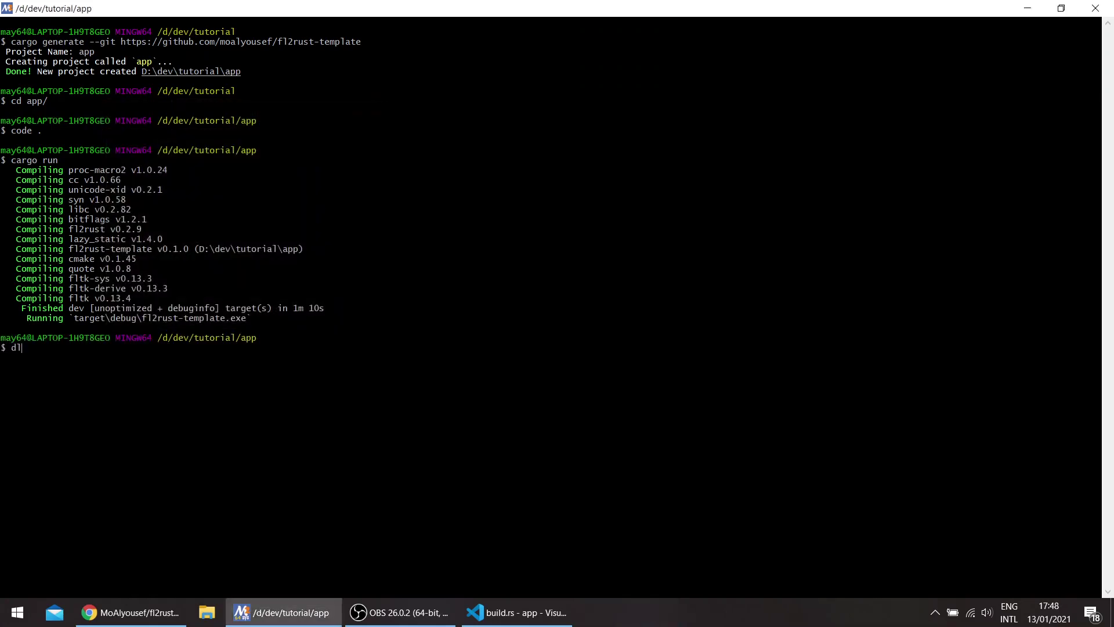
type("uid")
Open gui/mainview.fl in FLUID and reposition the Main View window
key("BackSpace")
key("BackSpace")
key("BackSpace")
key("BackSpace")
type("flu")
type("id gu")
type("i/mainview.fl")
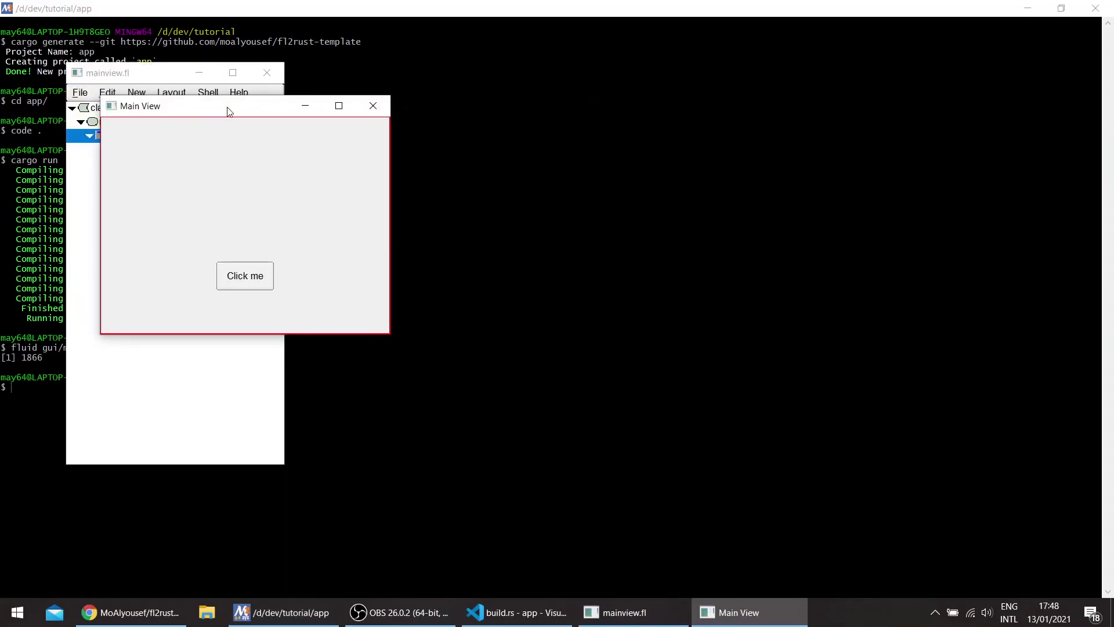
left_click_drag(546, 142, 514, 133)
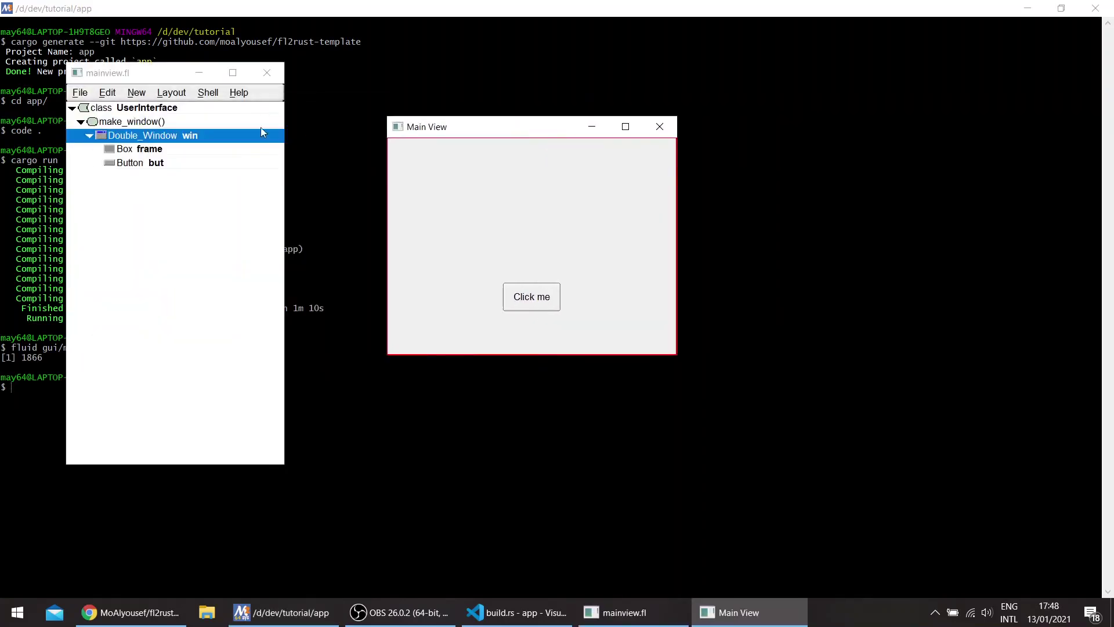
Add a new button to Main View named but2 with the label Click
right_click(436, 296)
mouse_move(451, 325)
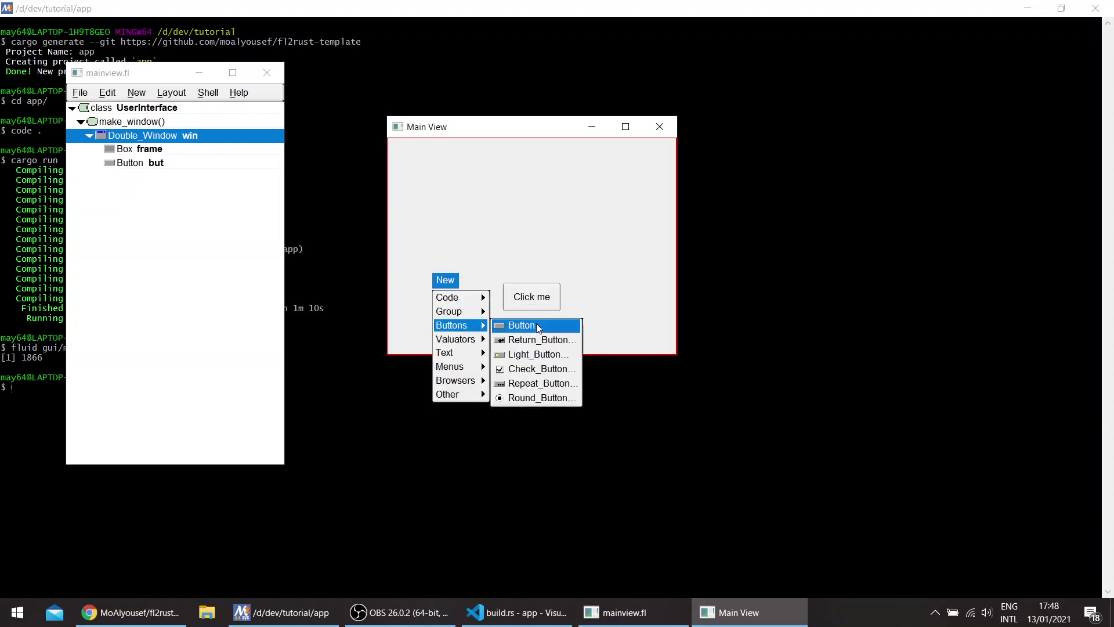
left_click(536, 323)
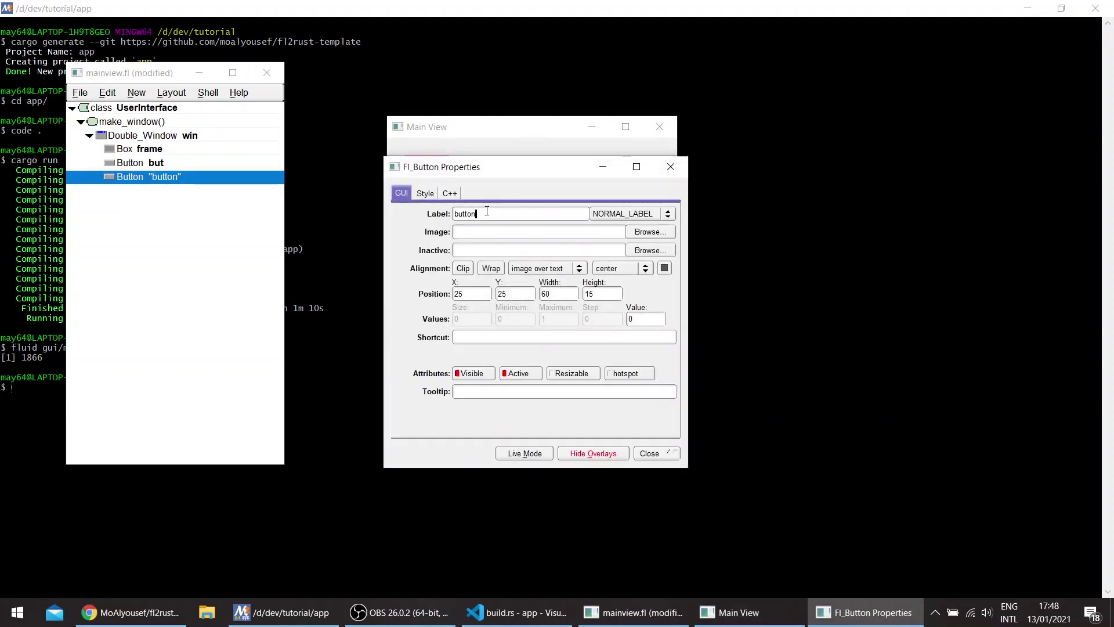
left_click(451, 194)
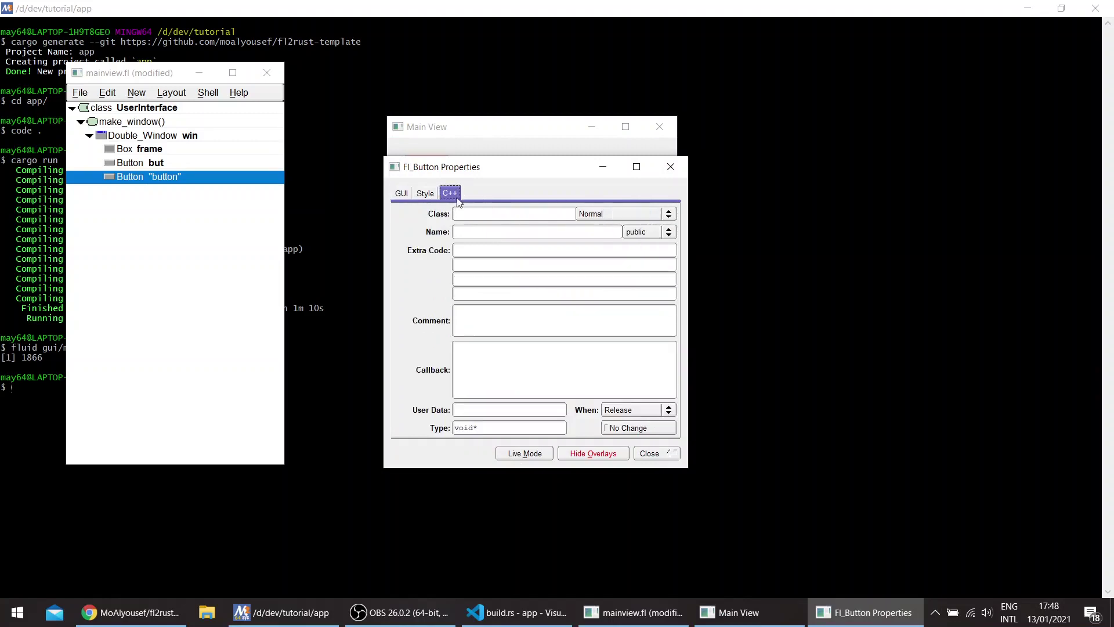
left_click(476, 229)
type("bit2")
key("BackSpace")
key("BackSpace")
key("BackSpace")
type("ut2")
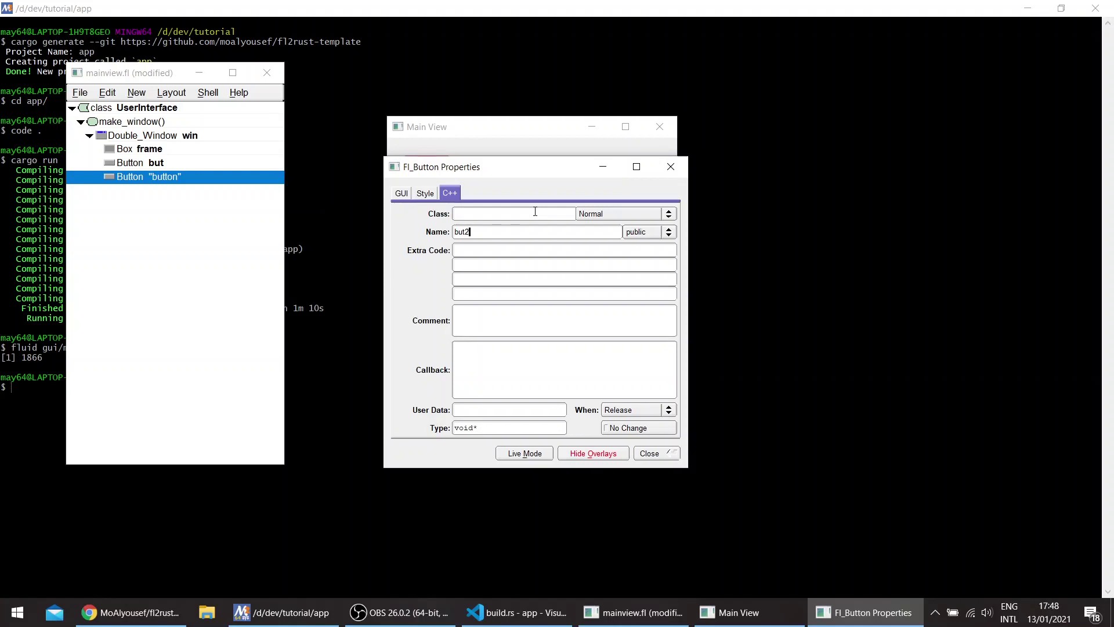
left_click(400, 193)
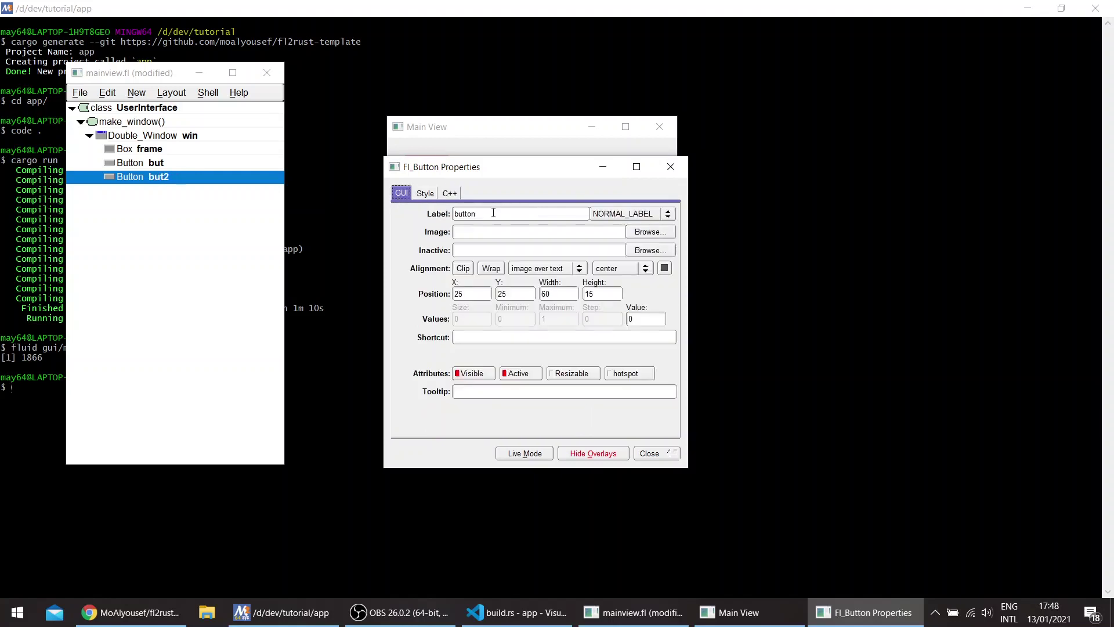
double_click(489, 213)
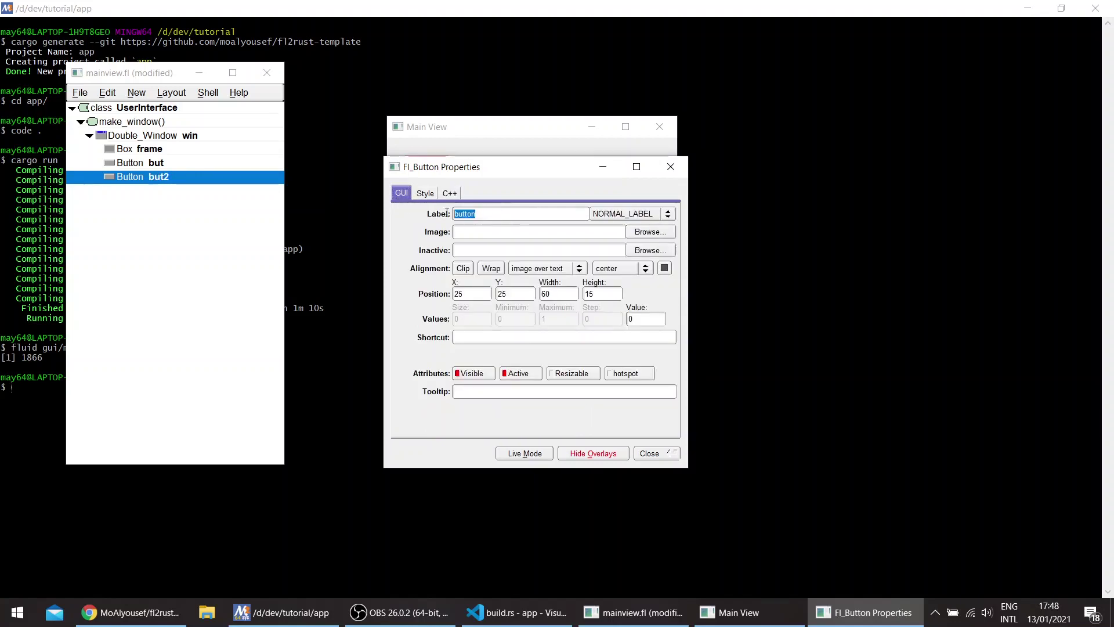
type("C")
type("lick")
left_click(666, 454)
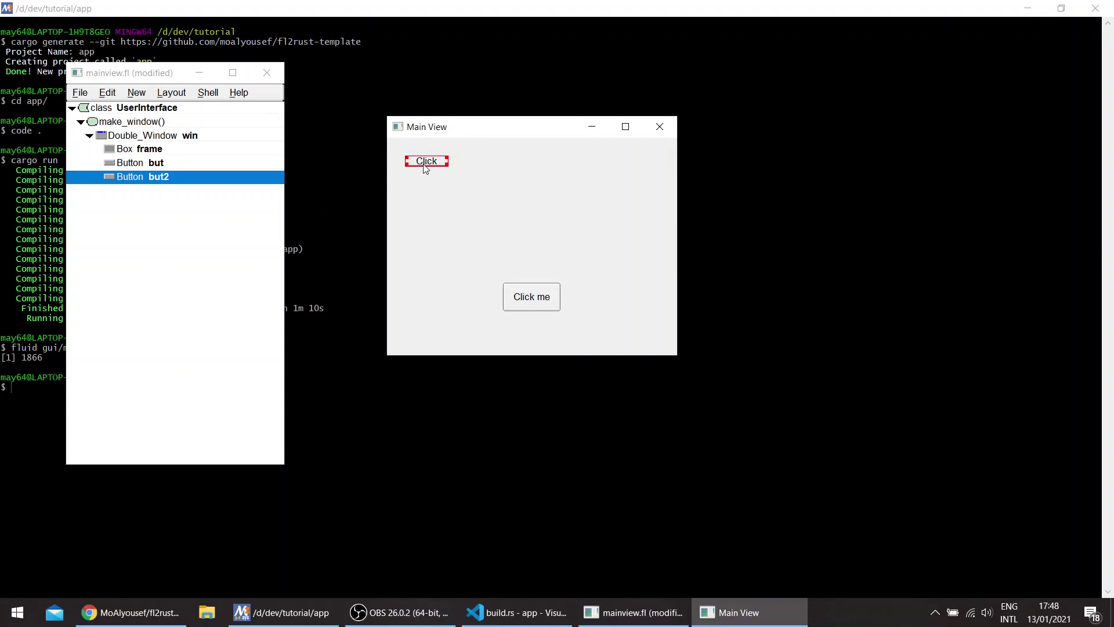
Place the Click button beside Click me, matching its size and alignment
left_click_drag(422, 171, 598, 303)
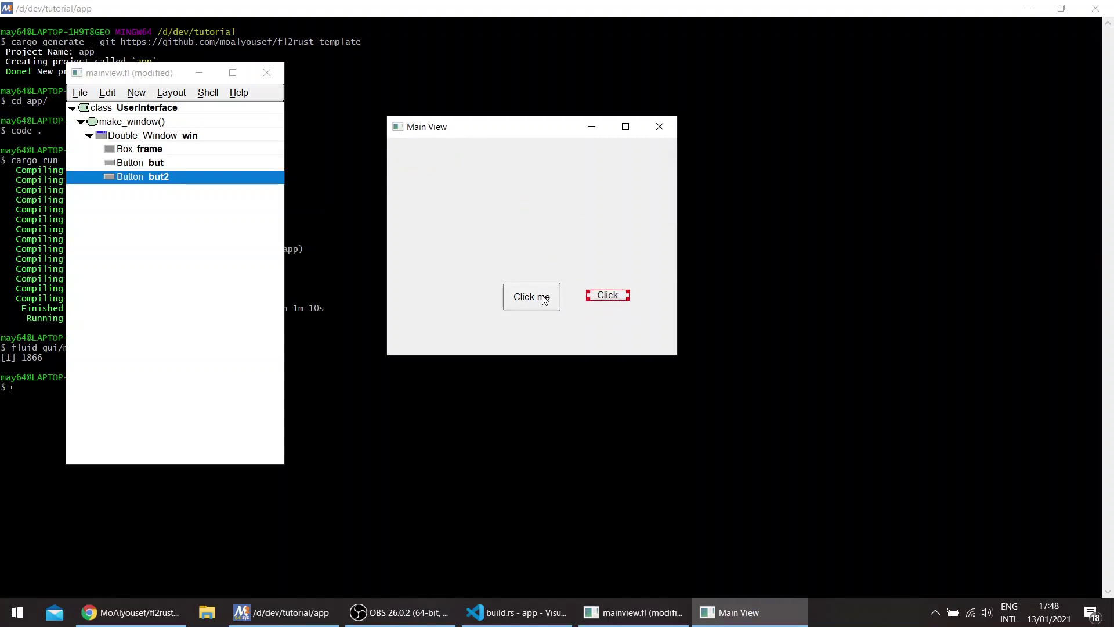
left_click(551, 298)
left_click(611, 303, "shift")
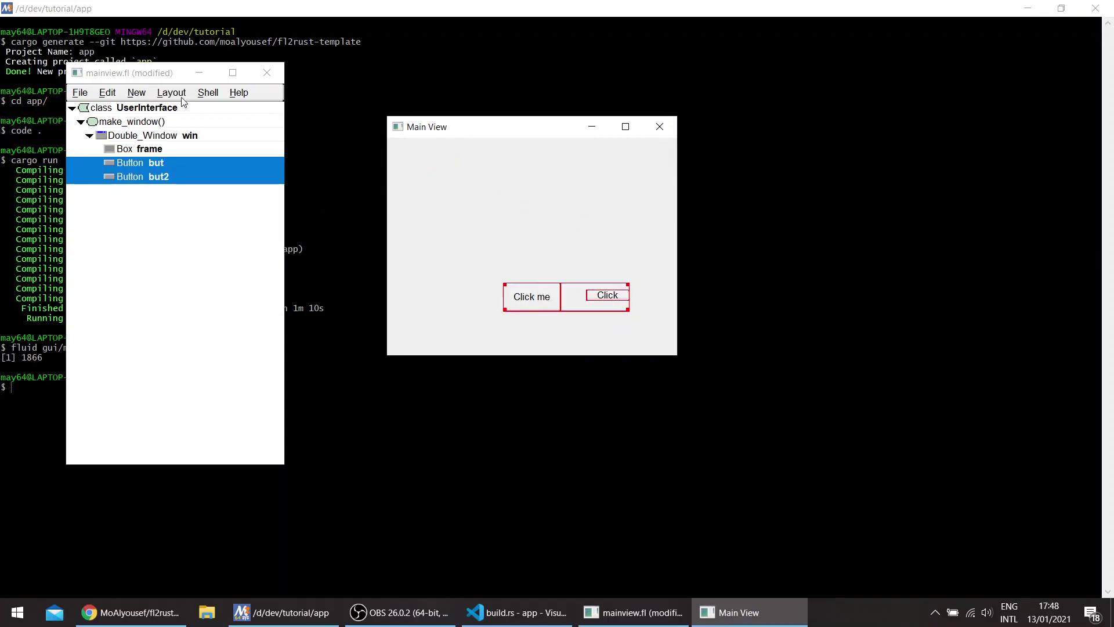
left_click(172, 92)
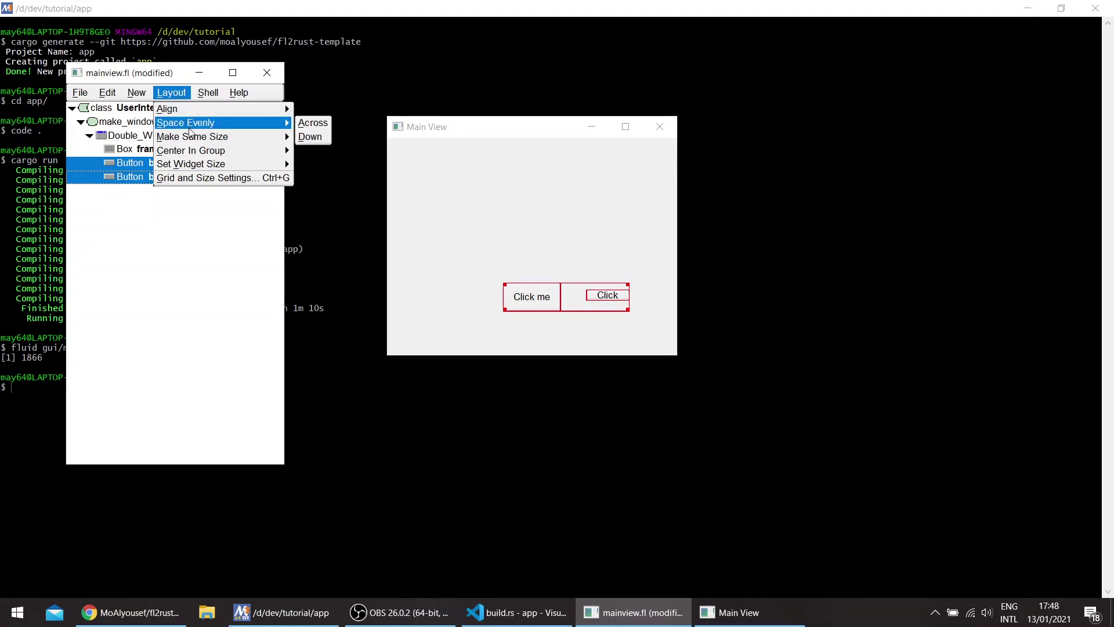
mouse_move(192, 137)
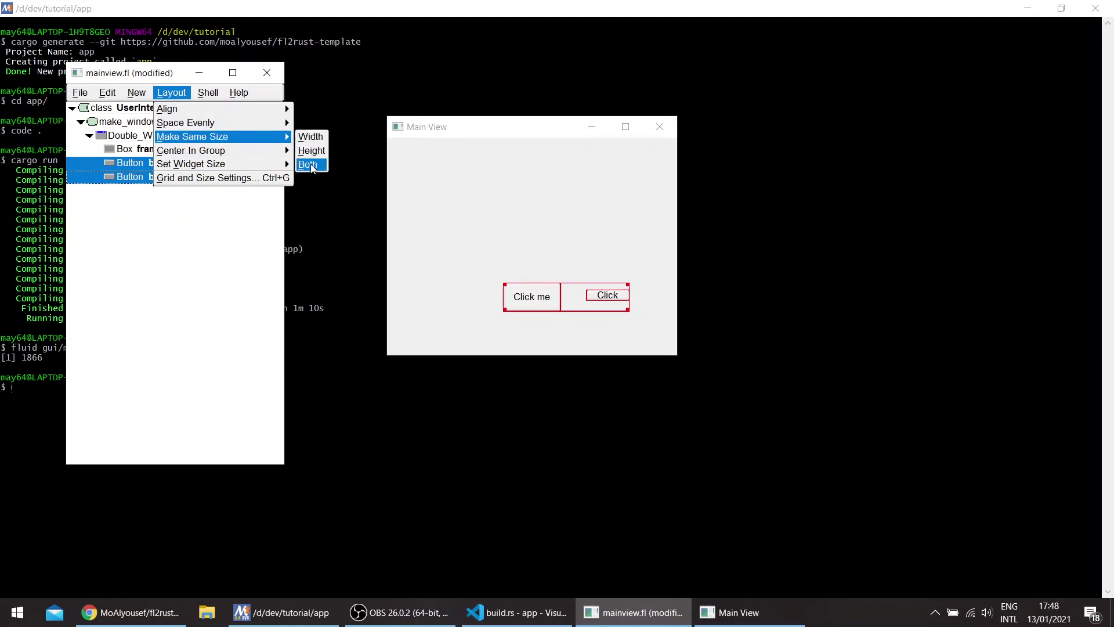
left_click(311, 163)
left_click_drag(615, 305, 615, 298)
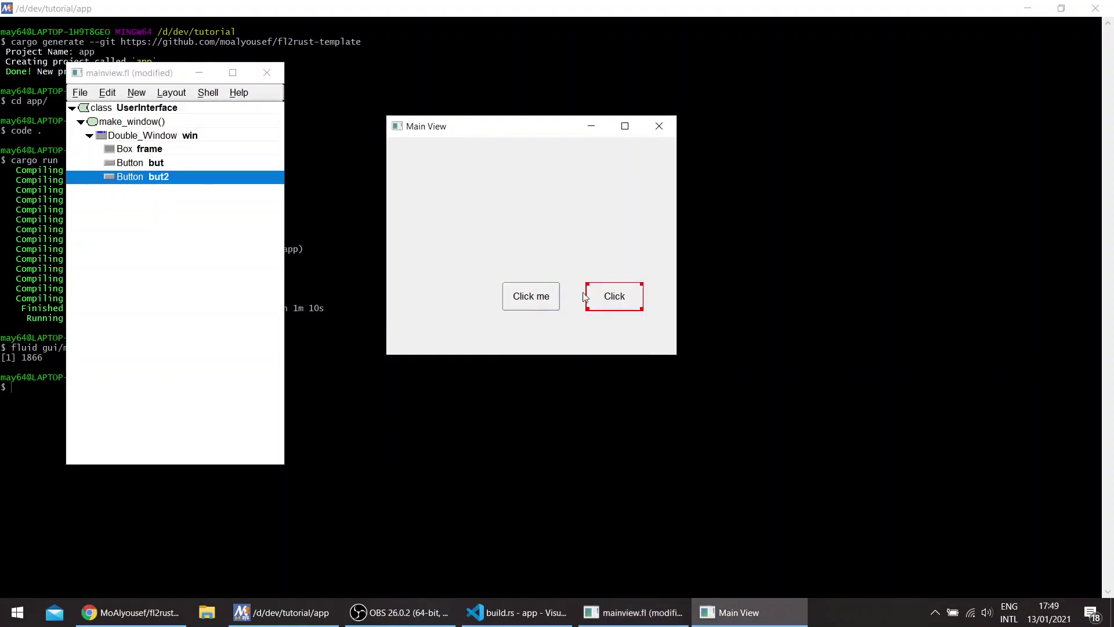
Move both buttons together lower and to the left in Main View
left_click(549, 297)
left_click(614, 298, "shift")
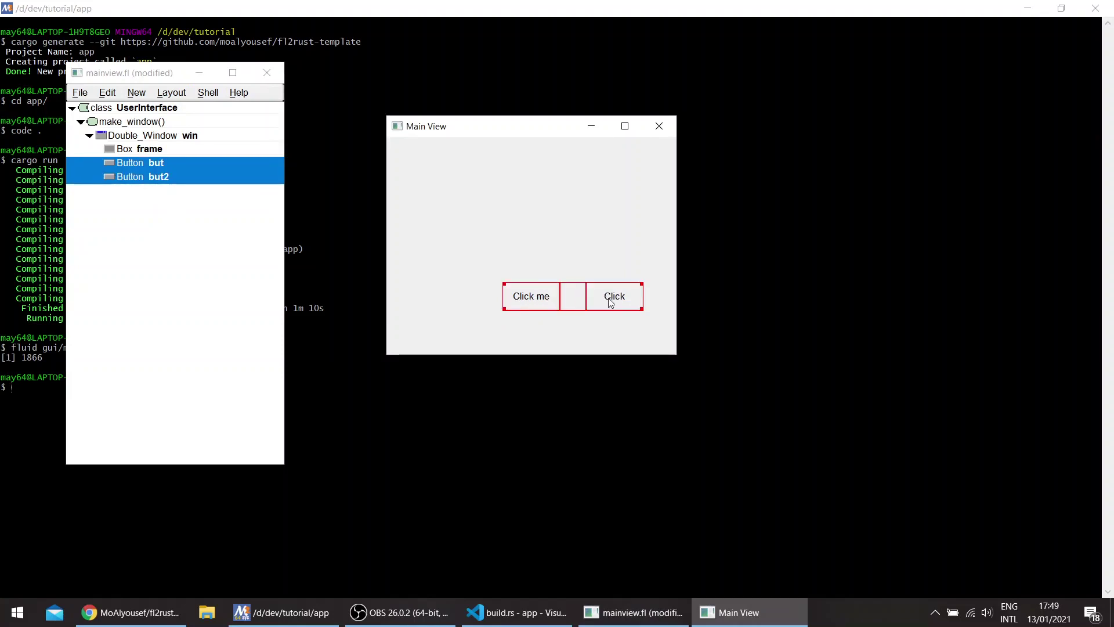
left_click_drag(614, 298, 575, 315)
left_click(648, 331)
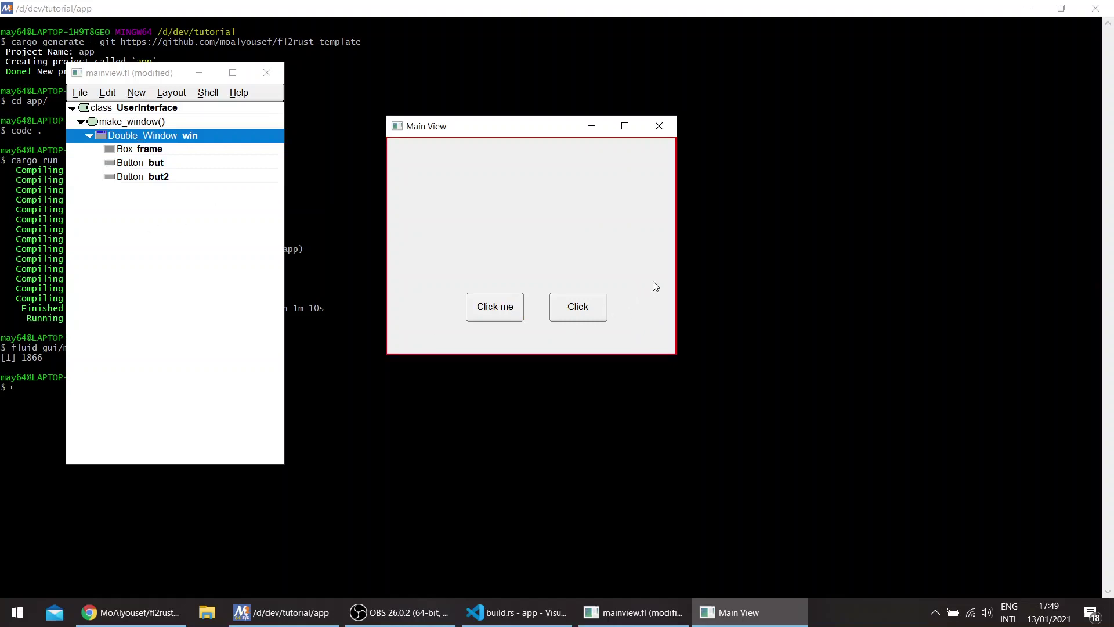
Save mainview.fl and confirm the but2 button appears in it in VS Code
key("ctrl+s")
left_click(506, 614)
left_click(111, 106)
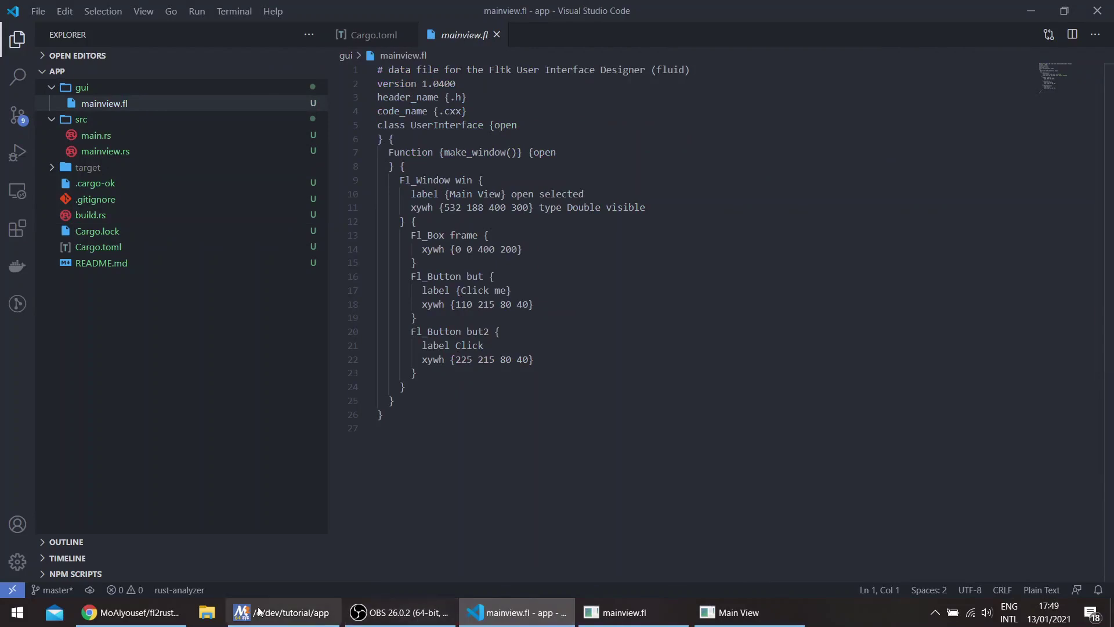
left_click(280, 612)
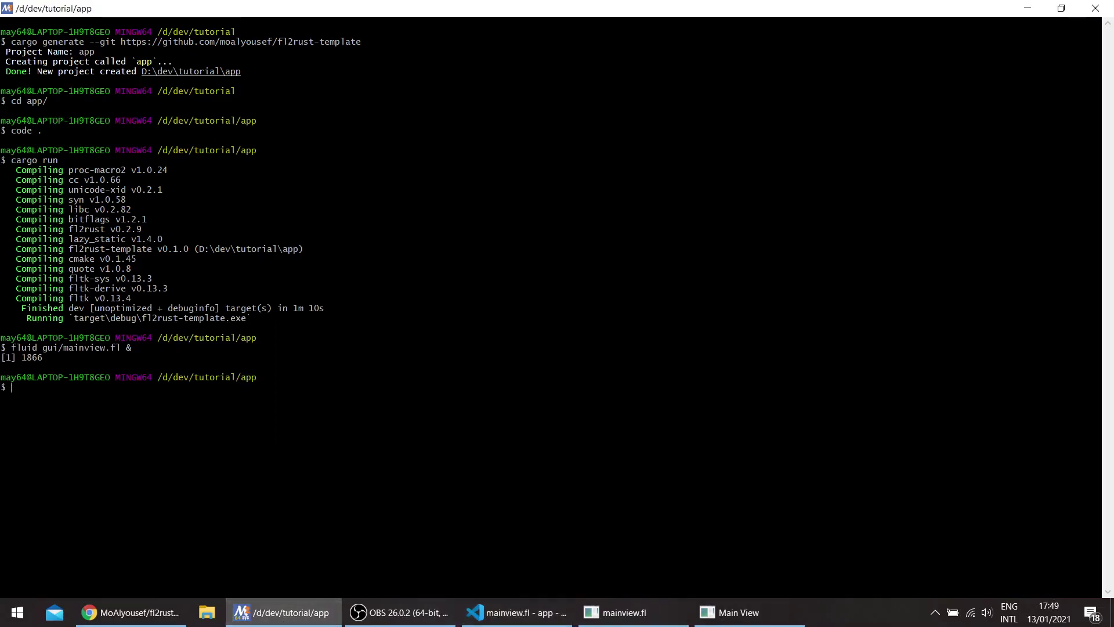
Rerun the fluid command to reopen the mainview.fl design
key("Up")
key("Return")
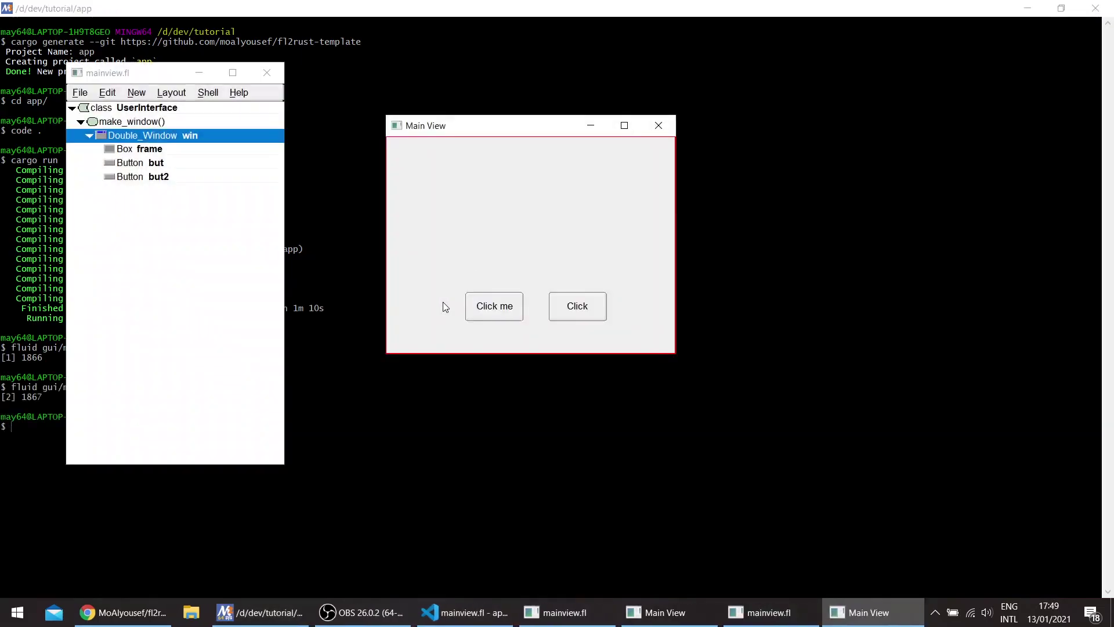
left_click(261, 612)
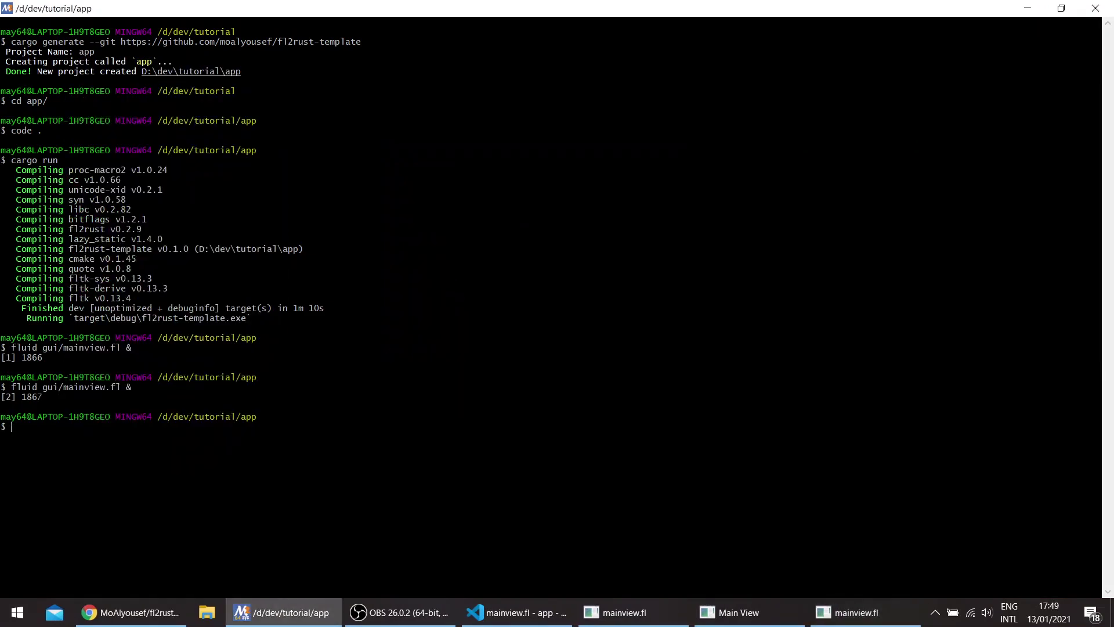
Rerun cargo run, test Click me and the new button, then close the app
key("Up")
key("Up")
key("Up")
key("Return")
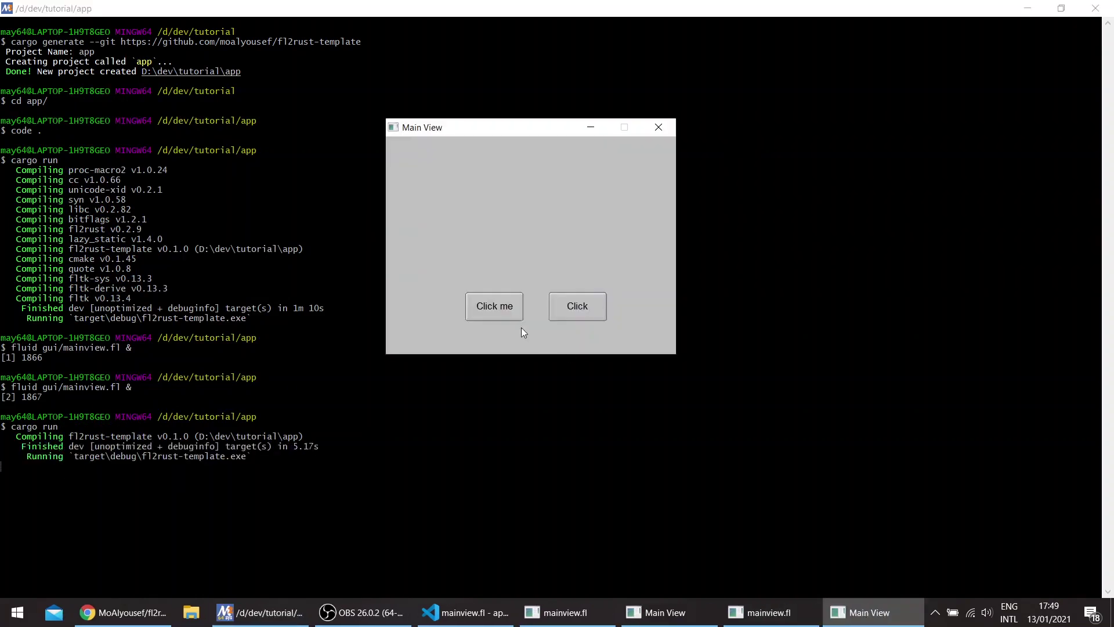
left_click(486, 294)
left_click(582, 305)
left_click(664, 127)
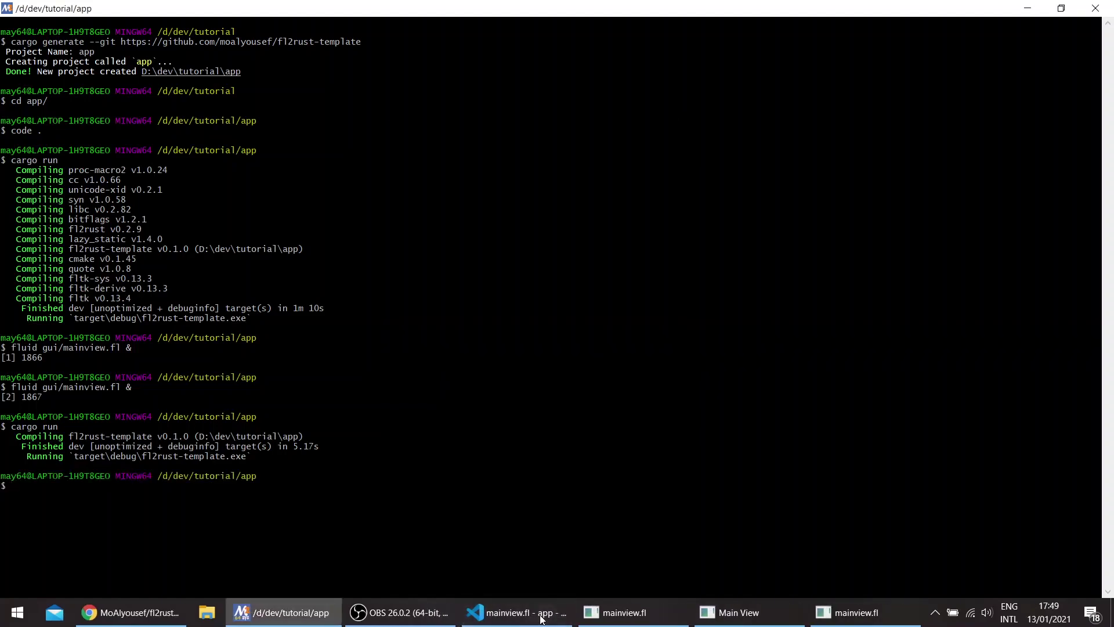
Duplicate the set_callback block in main.rs below the original
left_click(470, 611)
left_click(127, 136)
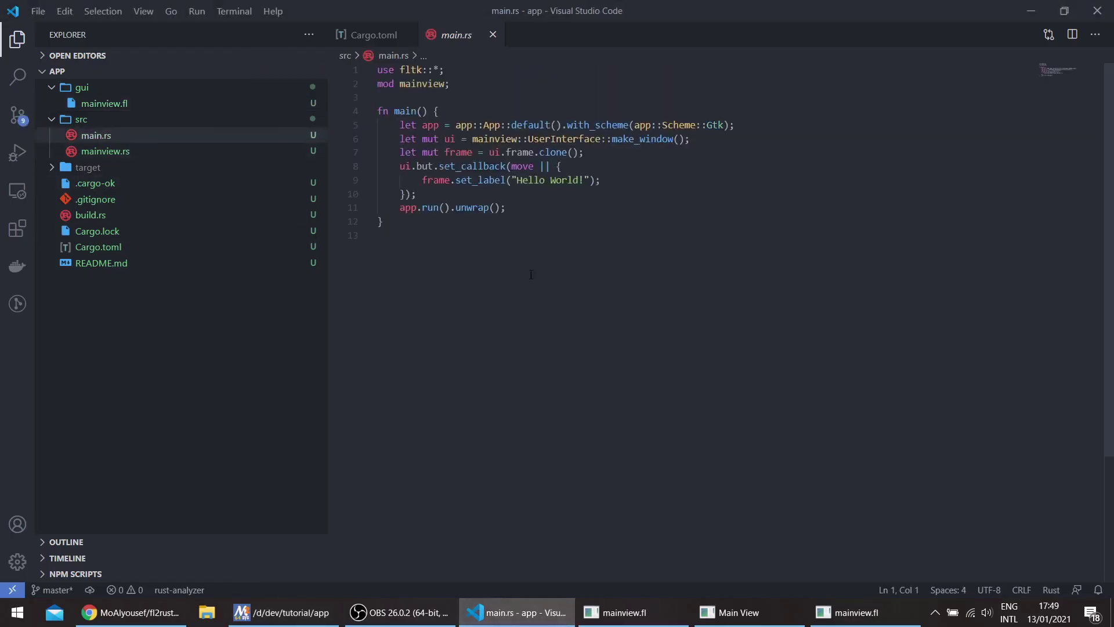
left_click_drag(440, 196, 348, 168)
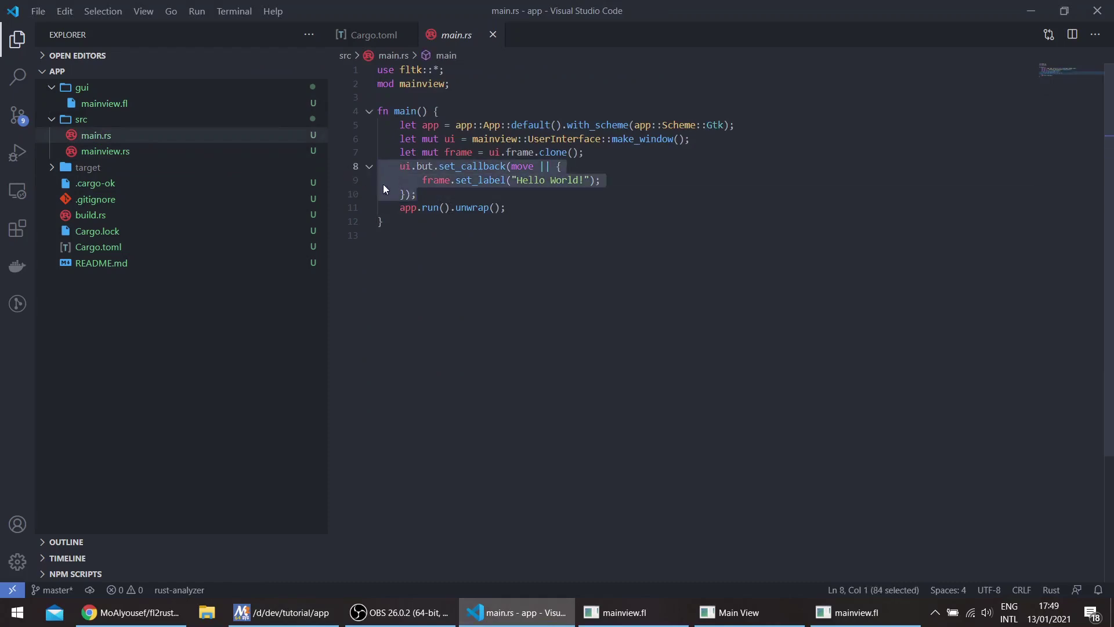
key("ctrl+c")
left_click(430, 201)
key("Return")
key("ctrl+v")
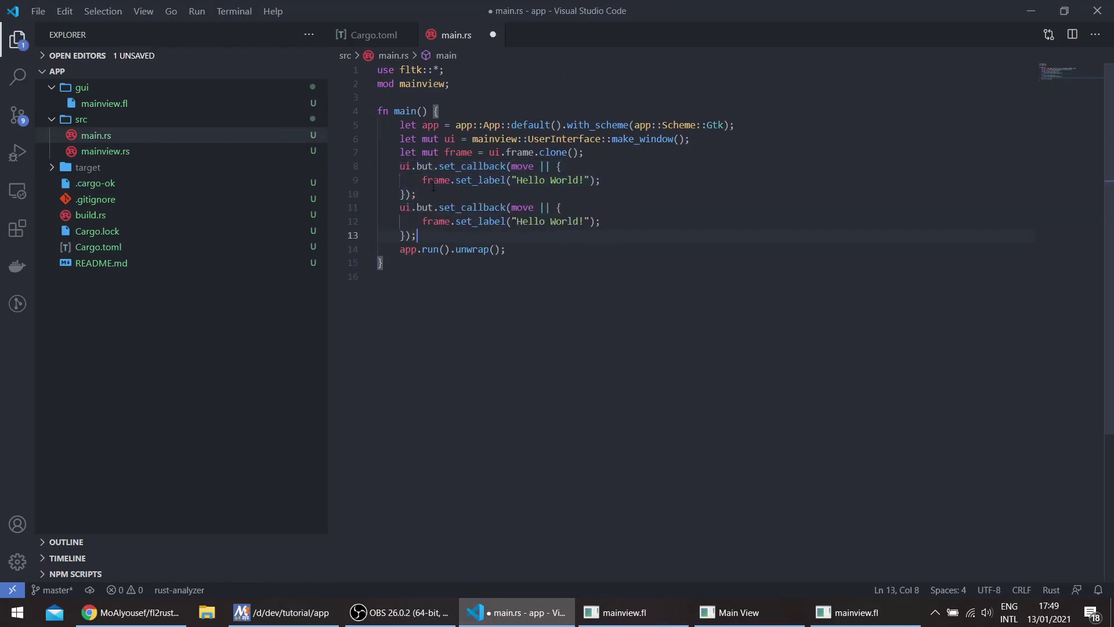
Point the copy at but2 with a println!("Works") body and save main.rs
left_click(433, 207)
type("2")
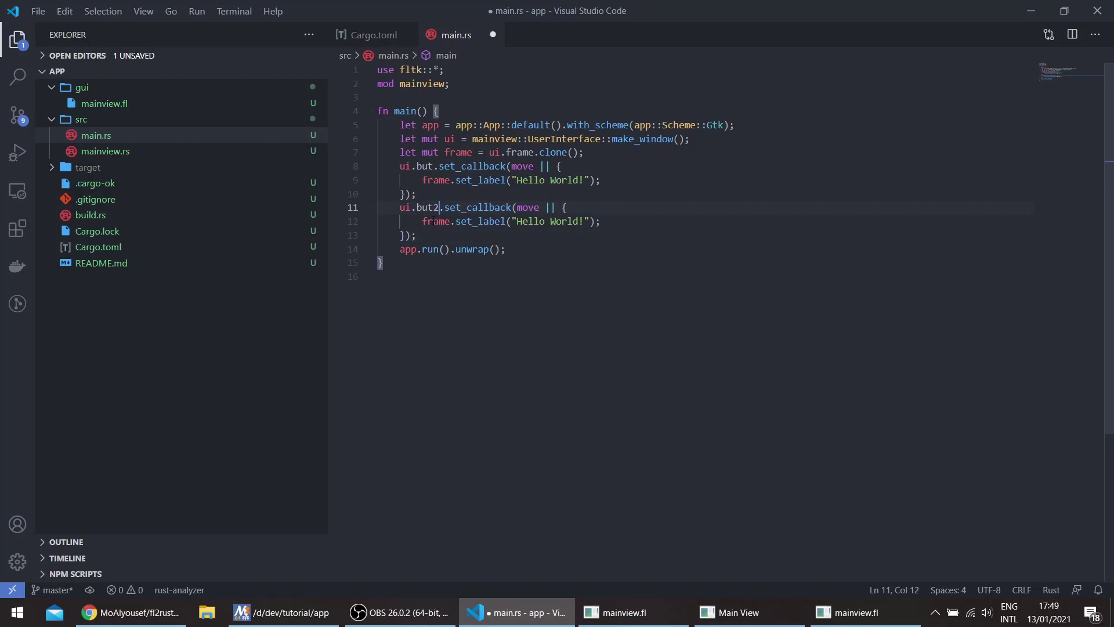
left_click_drag(423, 221, 595, 221)
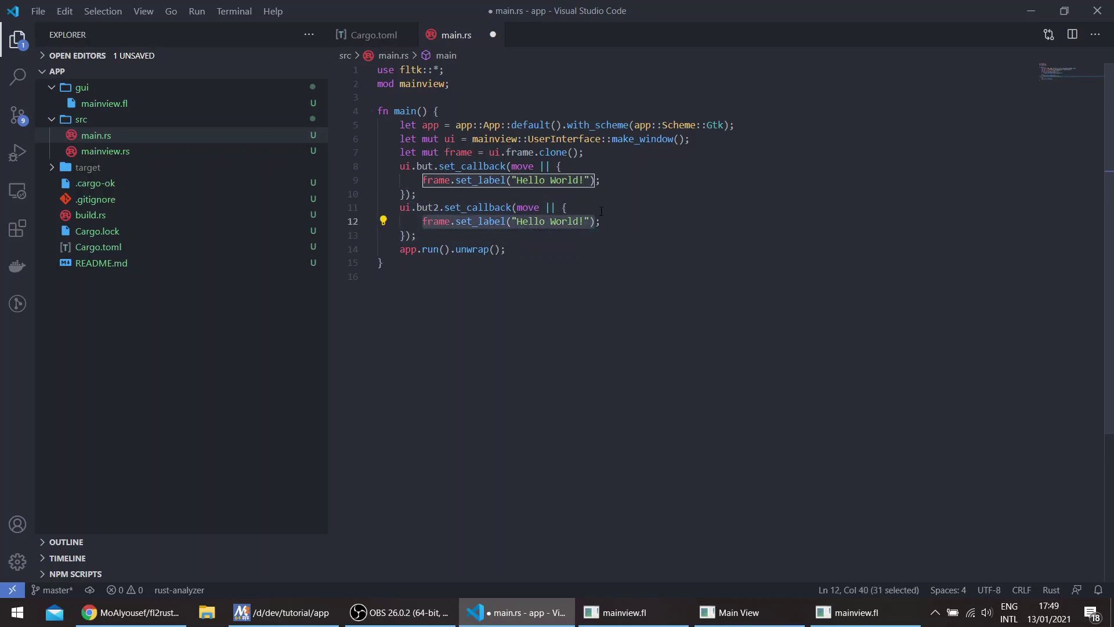
type("println;")
key("Return")
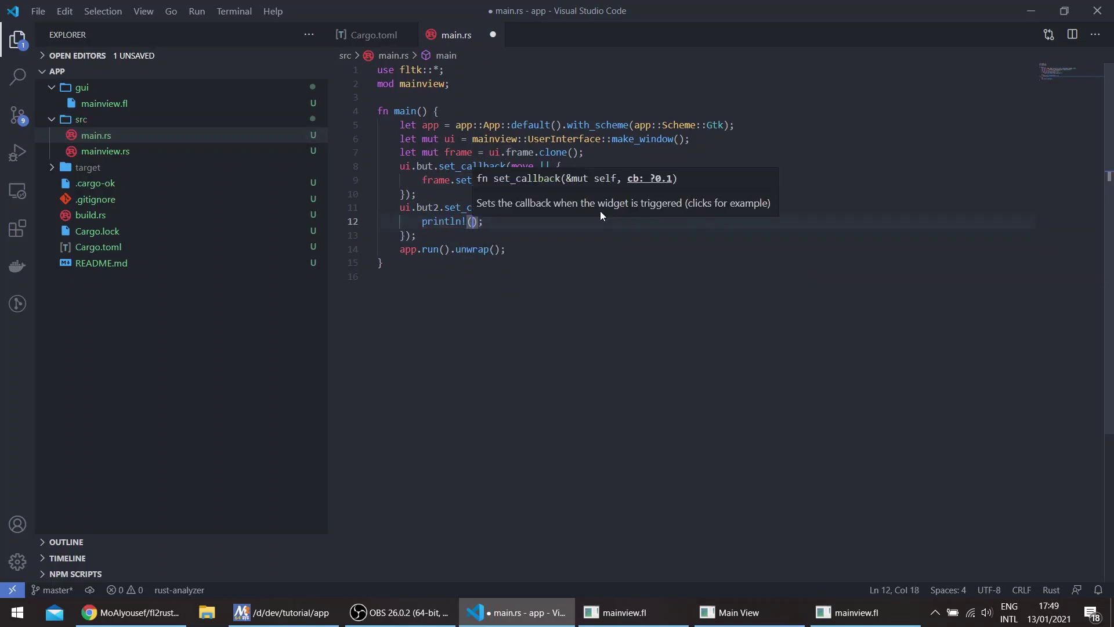
type("\"Works\"")
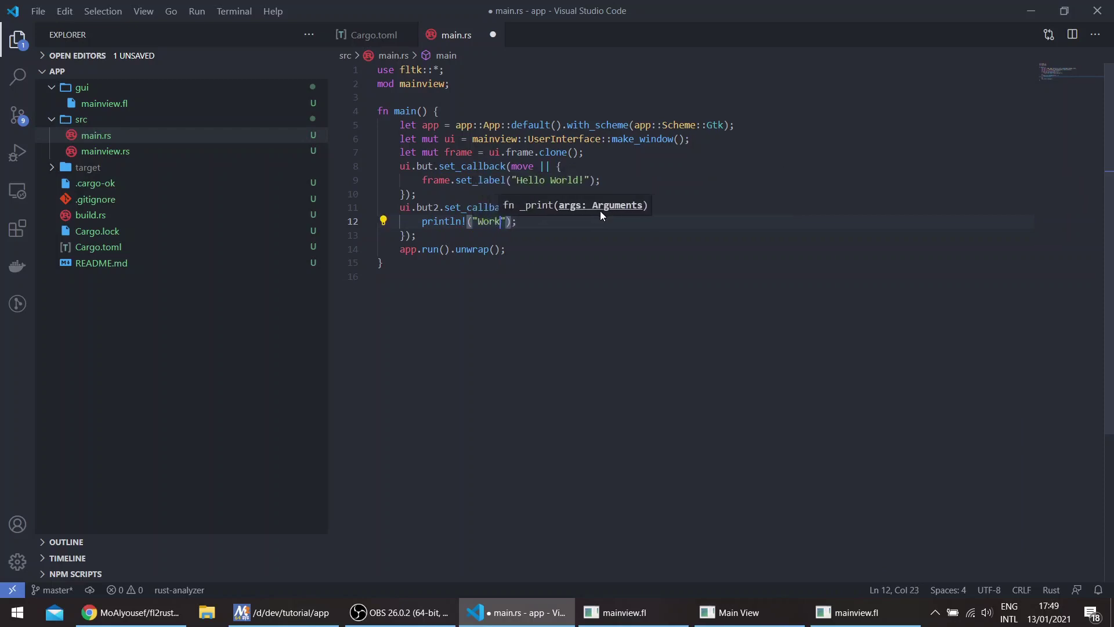
type(")")
key("ctrl+s")
Remove move from the second callback and save main.rs again
key("alt+Tab")
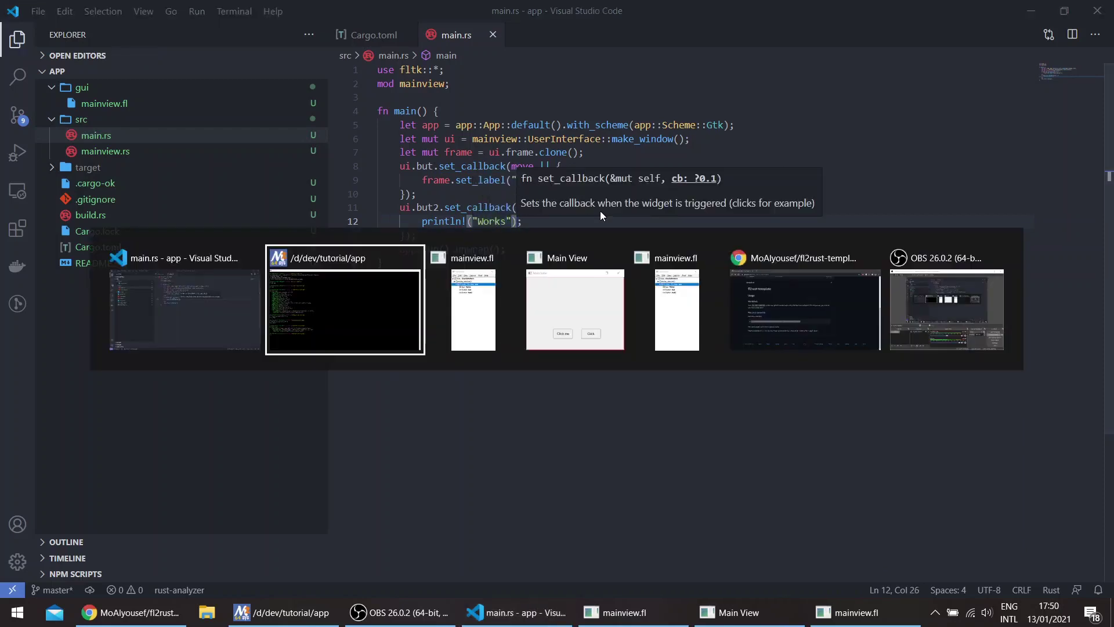
key("Escape")
double_click(520, 208)
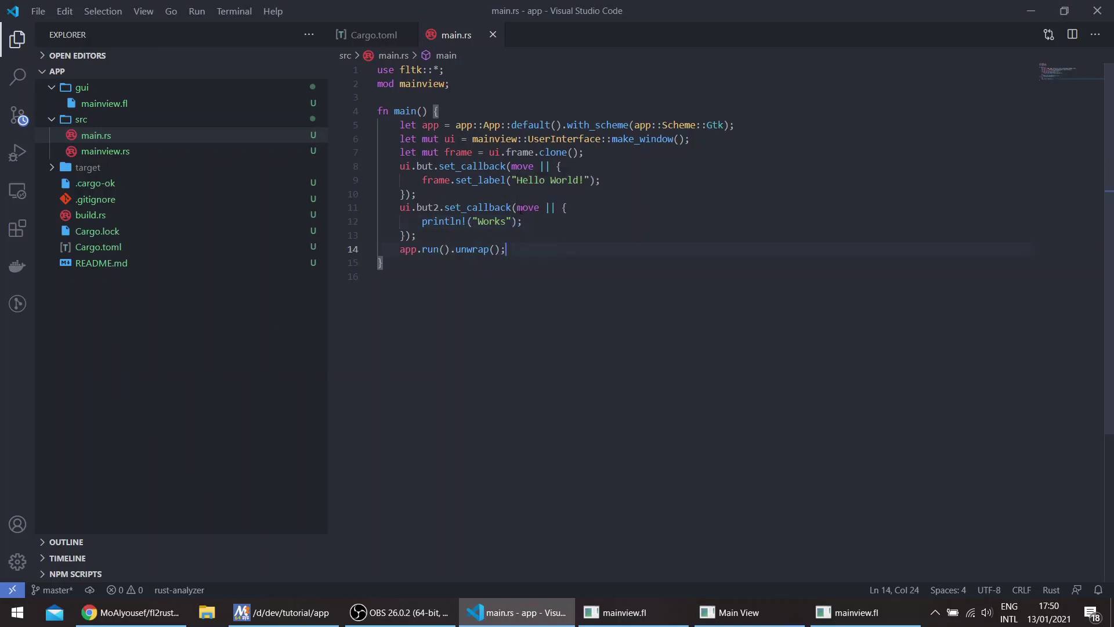
key("Delete")
key("Delete")
key("ctrl+s")
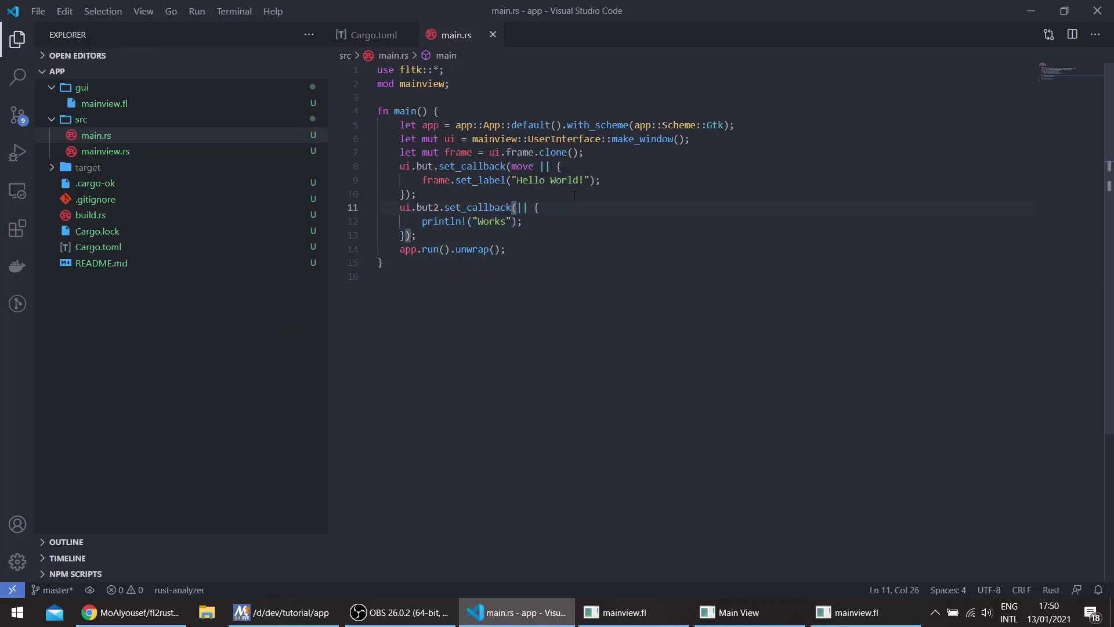
Rerun the previous cargo run command in the terminal to rebuild the app
key("alt+Tab")
key("Up")
key("Return")
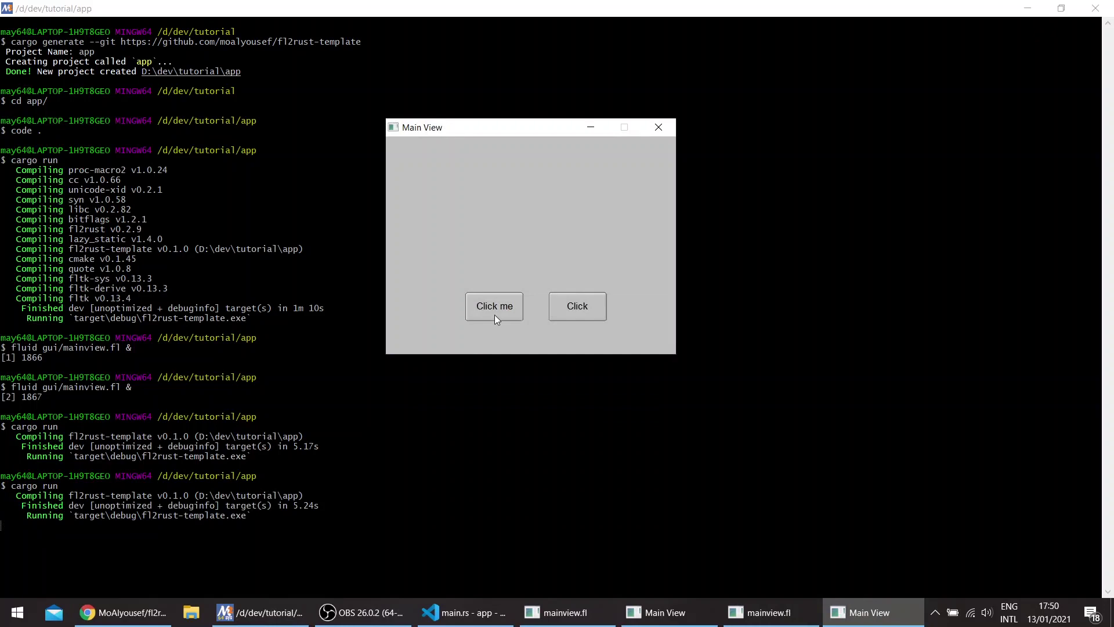
Press Click me, press the second button twice to print Works, then close Main View
left_click(494, 313)
left_click(569, 300)
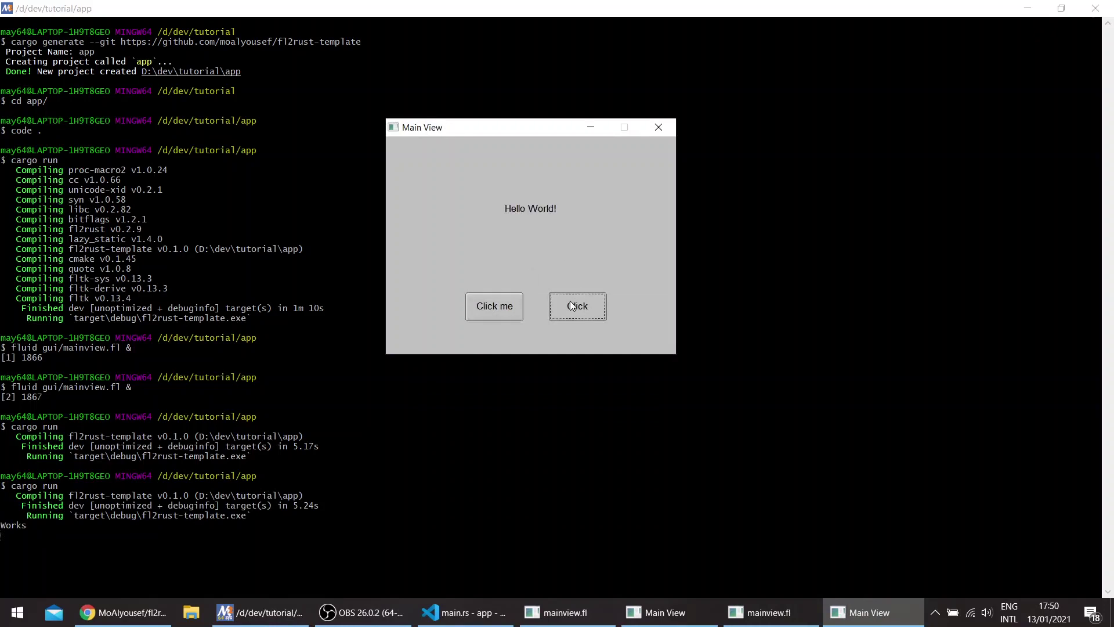
left_click(570, 301)
left_click(659, 128)
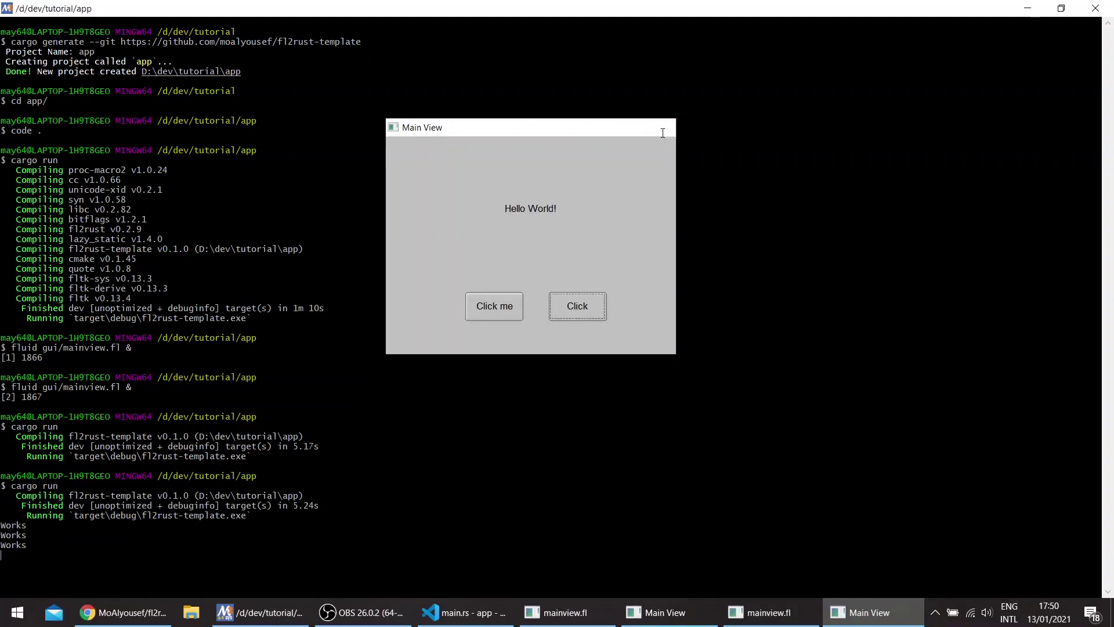